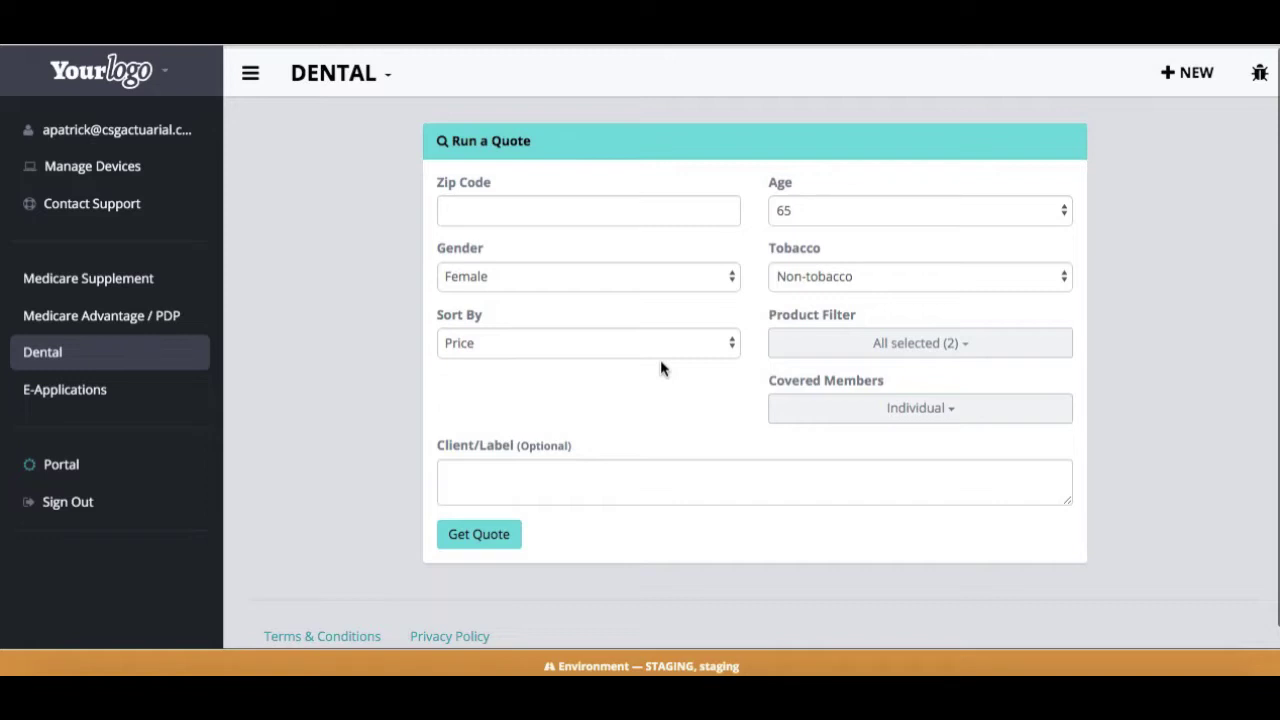
Quote dental and vision for ZIP 85002 with Individual coverage; cheapest plan is $10.20/mo
click(566, 217)
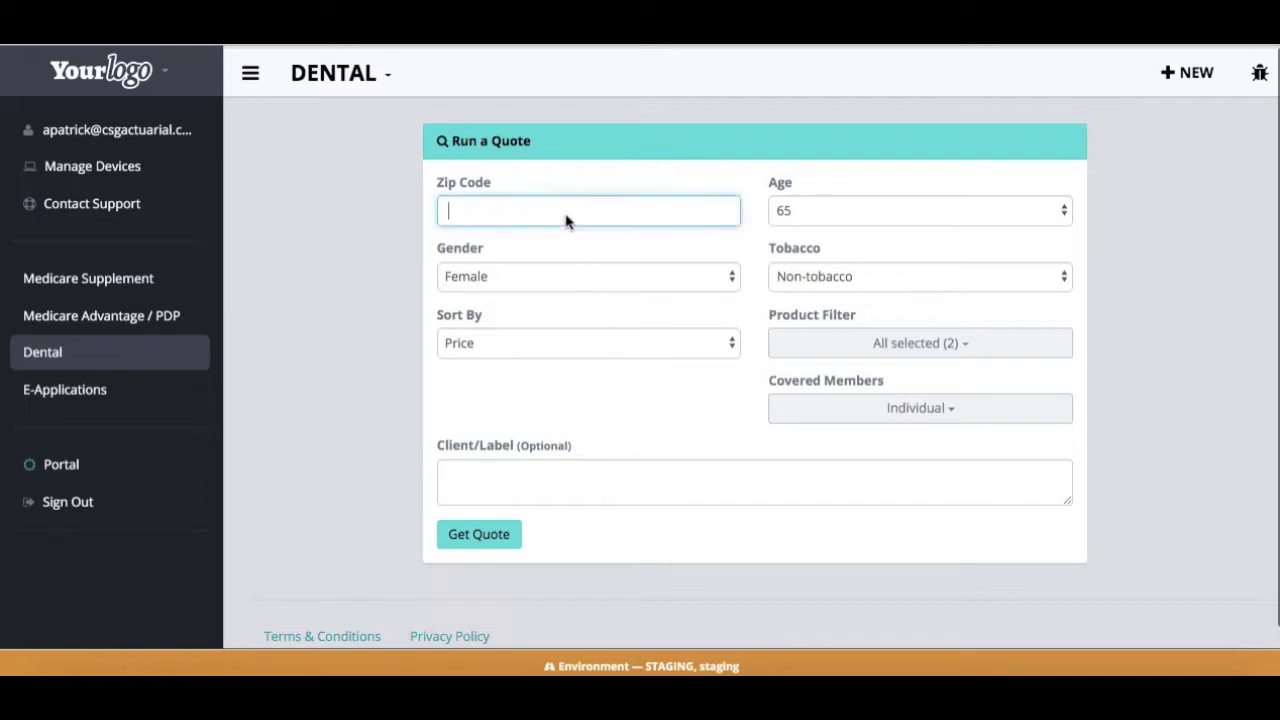
text(85)
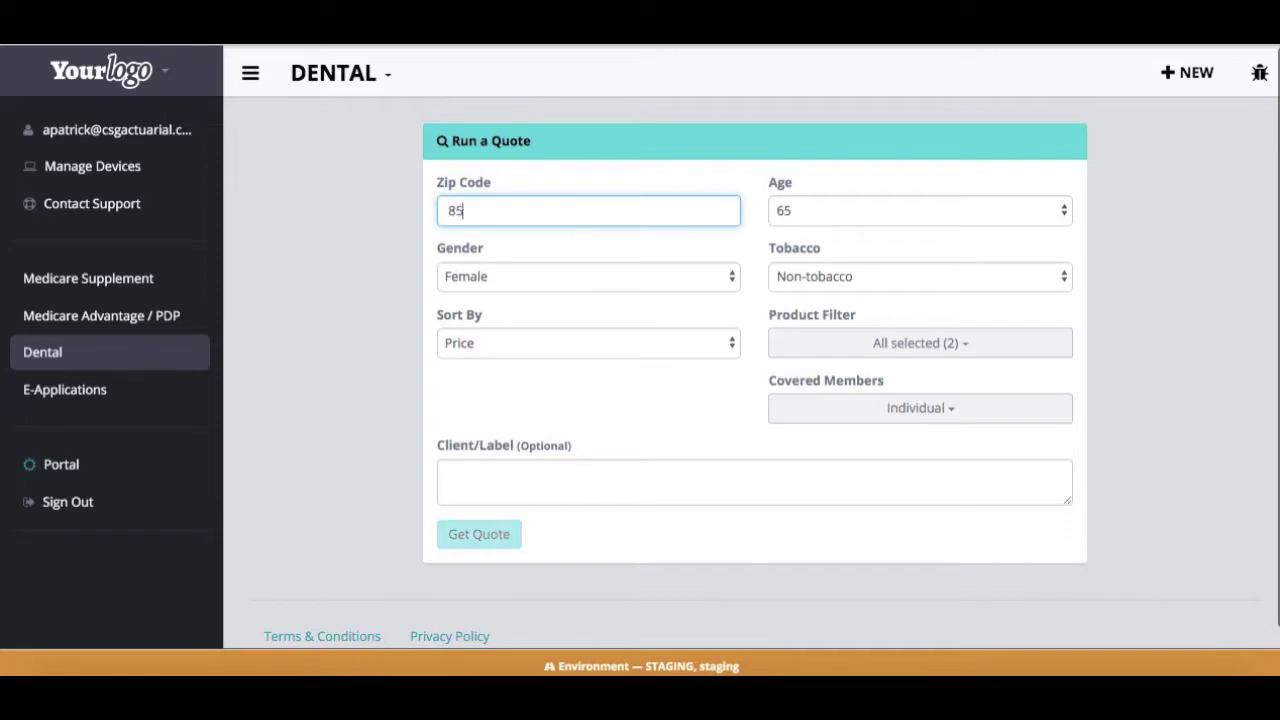
text(002)
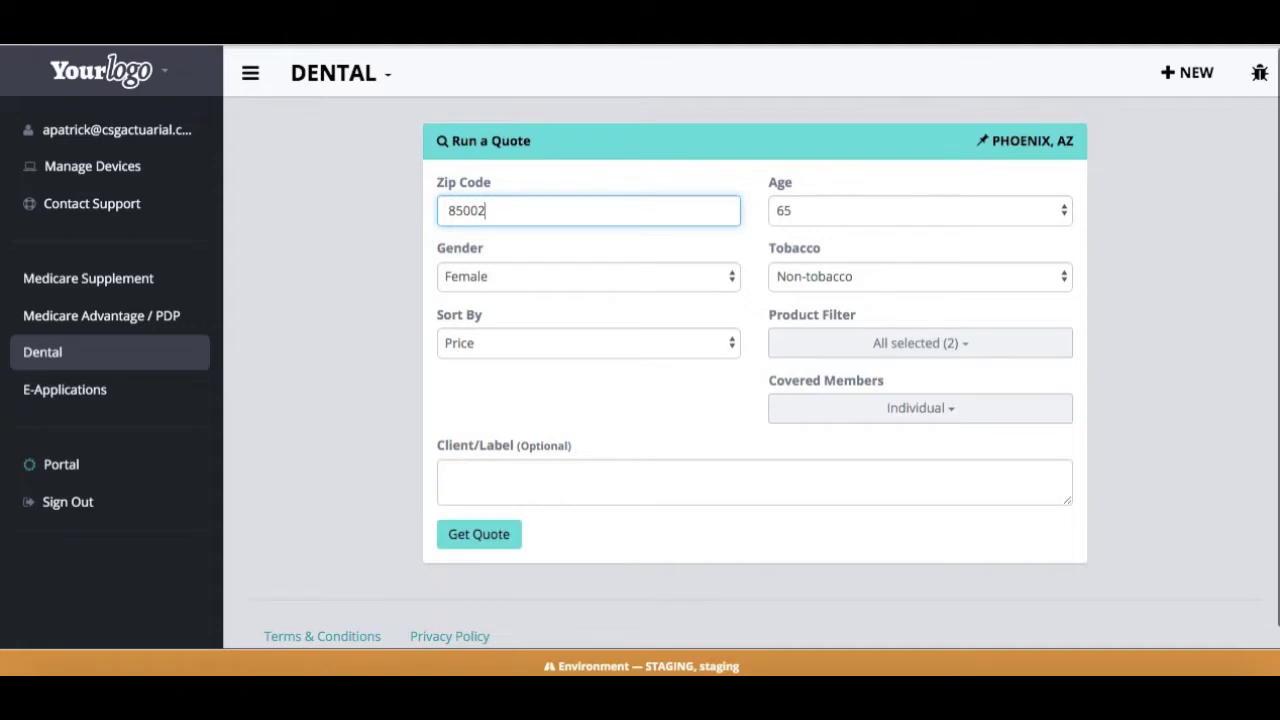
click(962, 349)
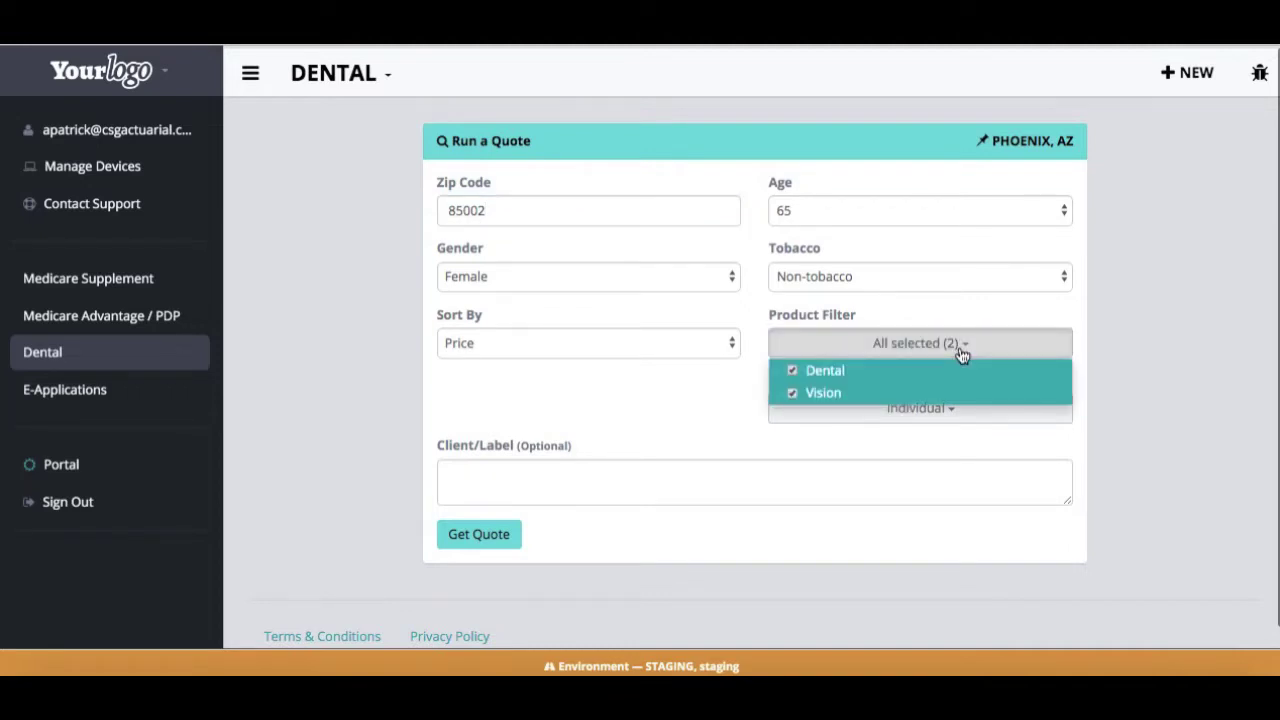
click(960, 350)
click(915, 412)
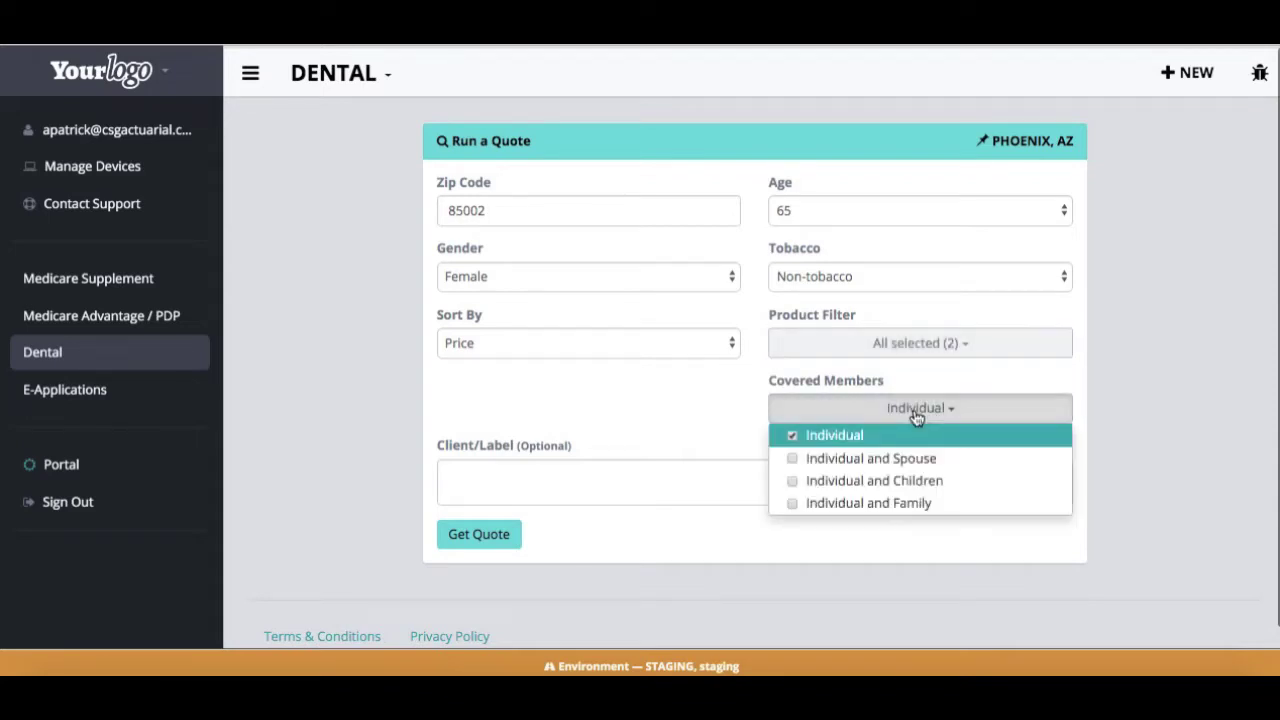
right_click(689, 403)
click(559, 521)
click(492, 537)
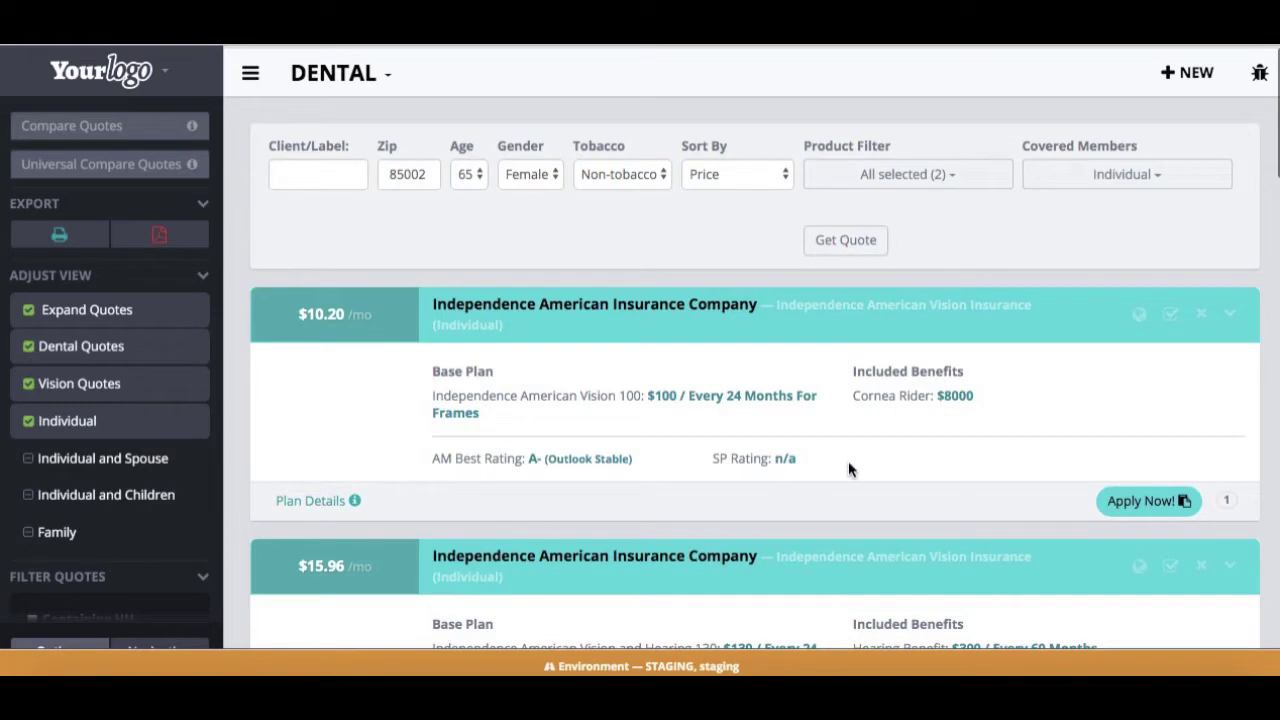
scroll(848, 468, down, 3)
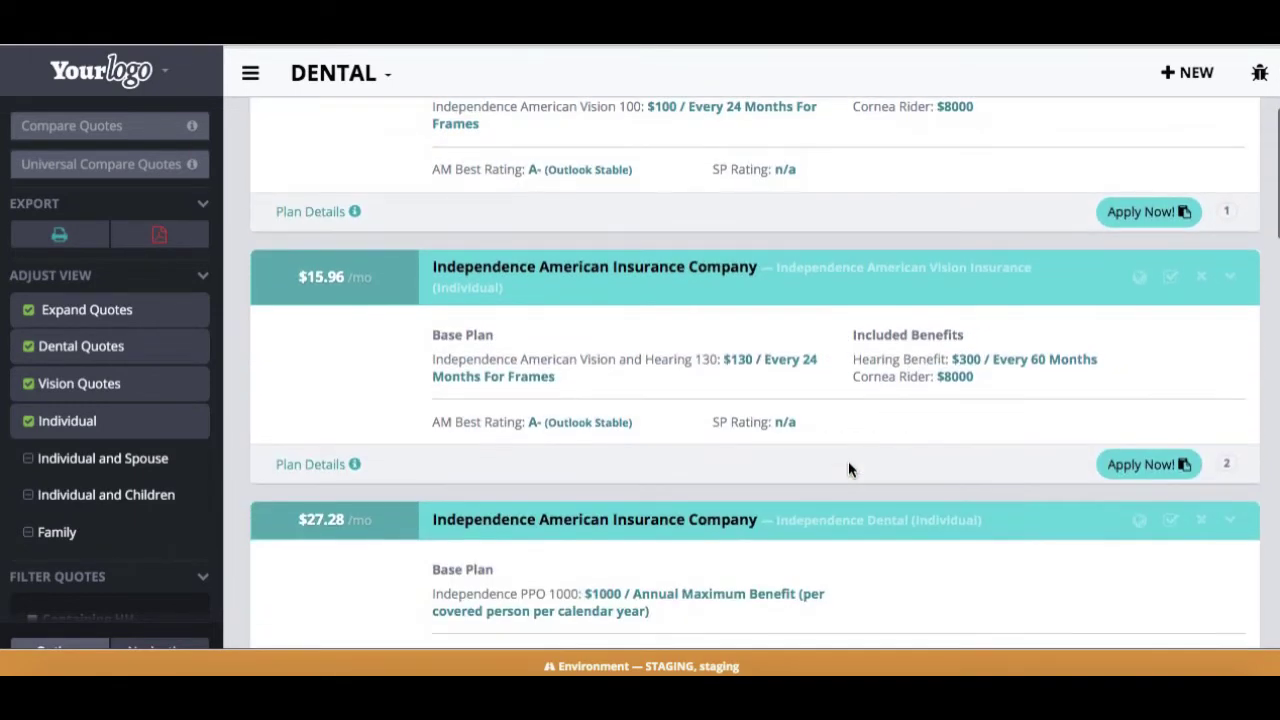
Find United National Life's $39.17/mo Dental And Vision Shield plan and choose to apply
scroll(848, 468, down, 3)
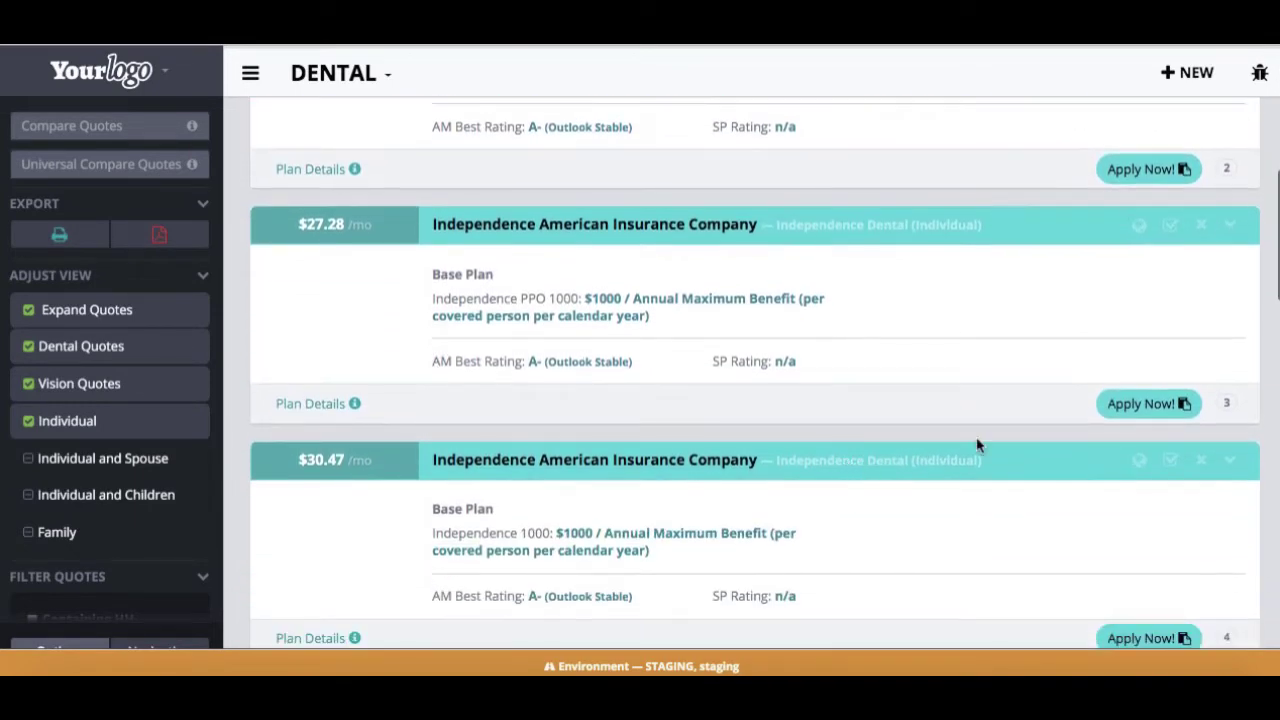
scroll(977, 445, down, 1)
scroll(977, 445, up, 7)
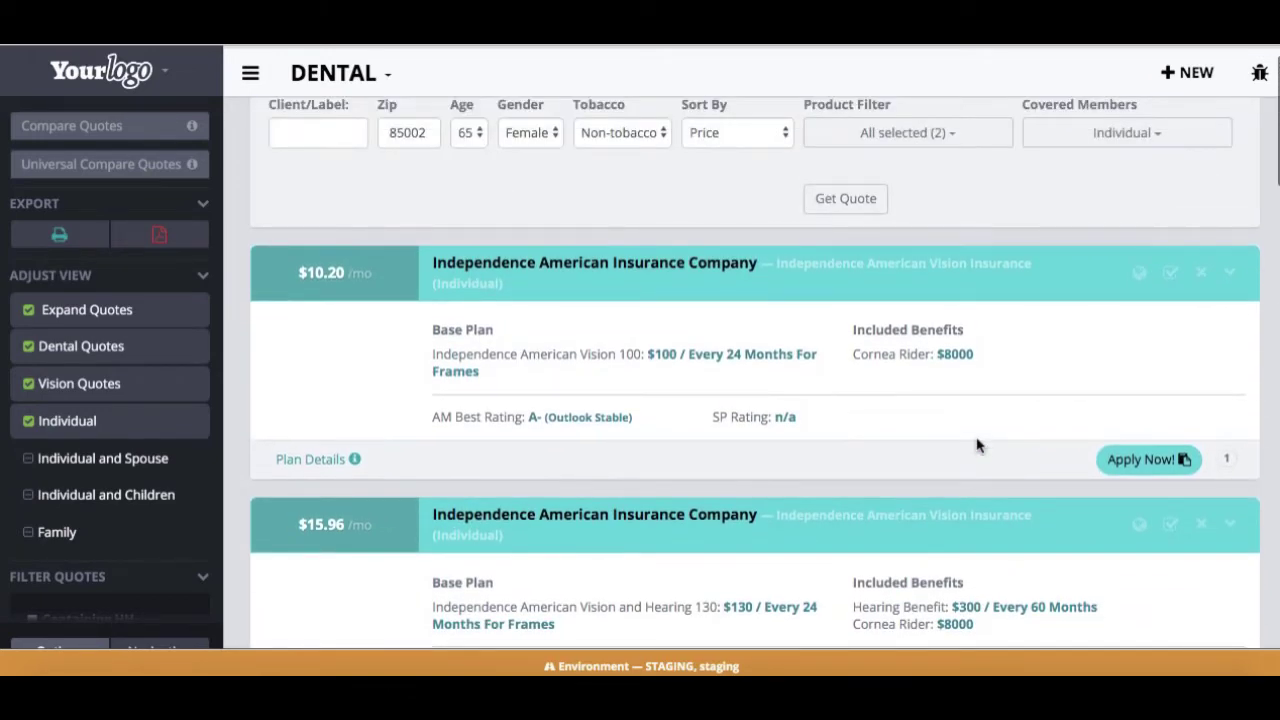
scroll(977, 445, down, 10)
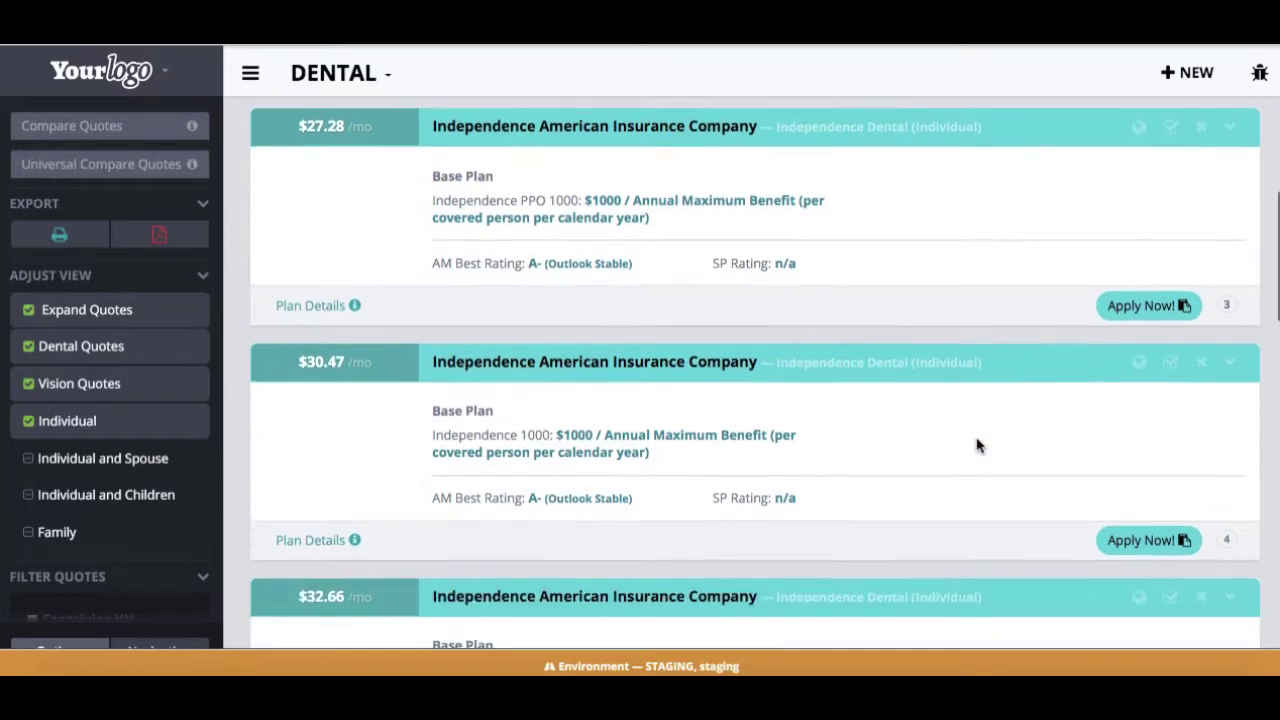
scroll(977, 445, down, 2)
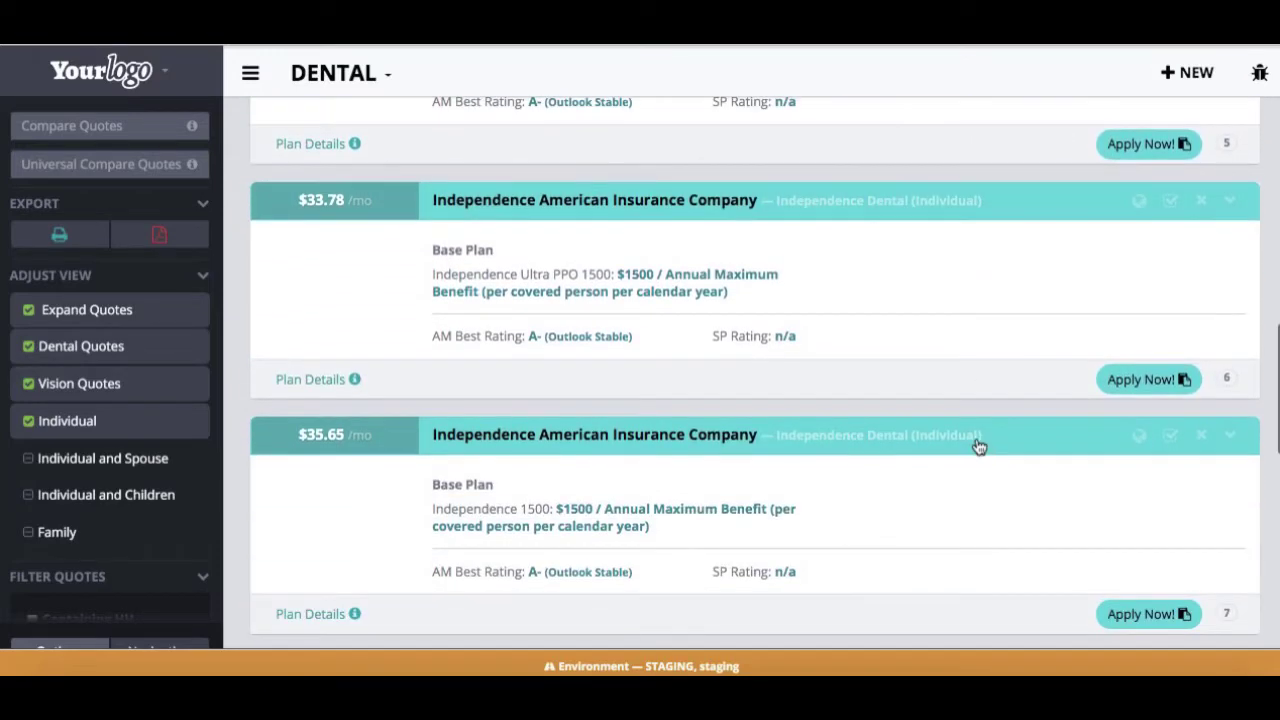
scroll(947, 523, down, 2)
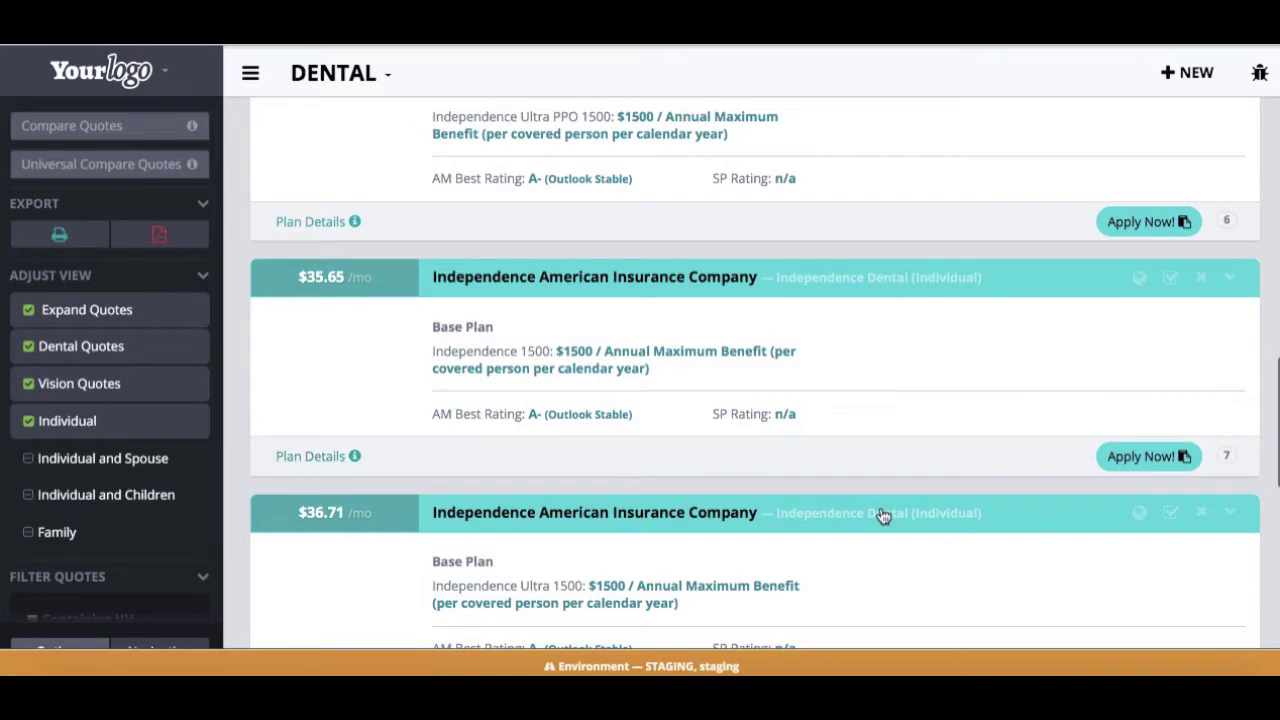
scroll(883, 515, down, 5)
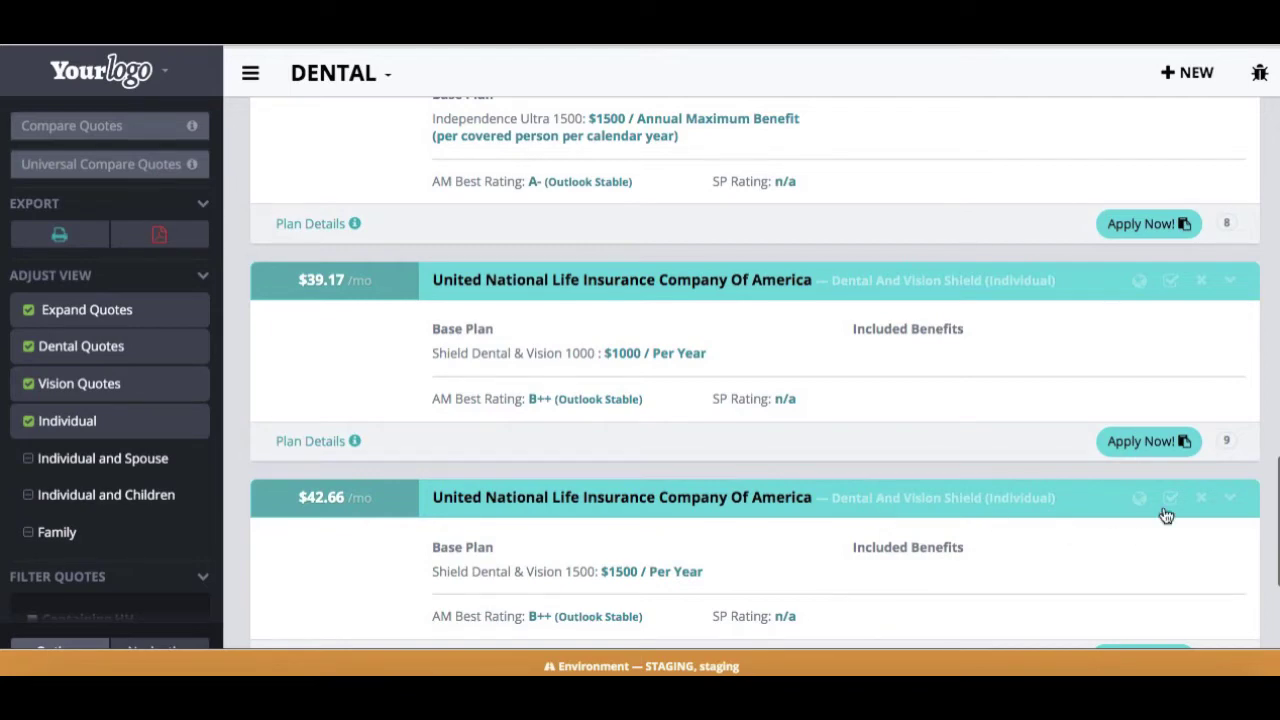
click(1142, 441)
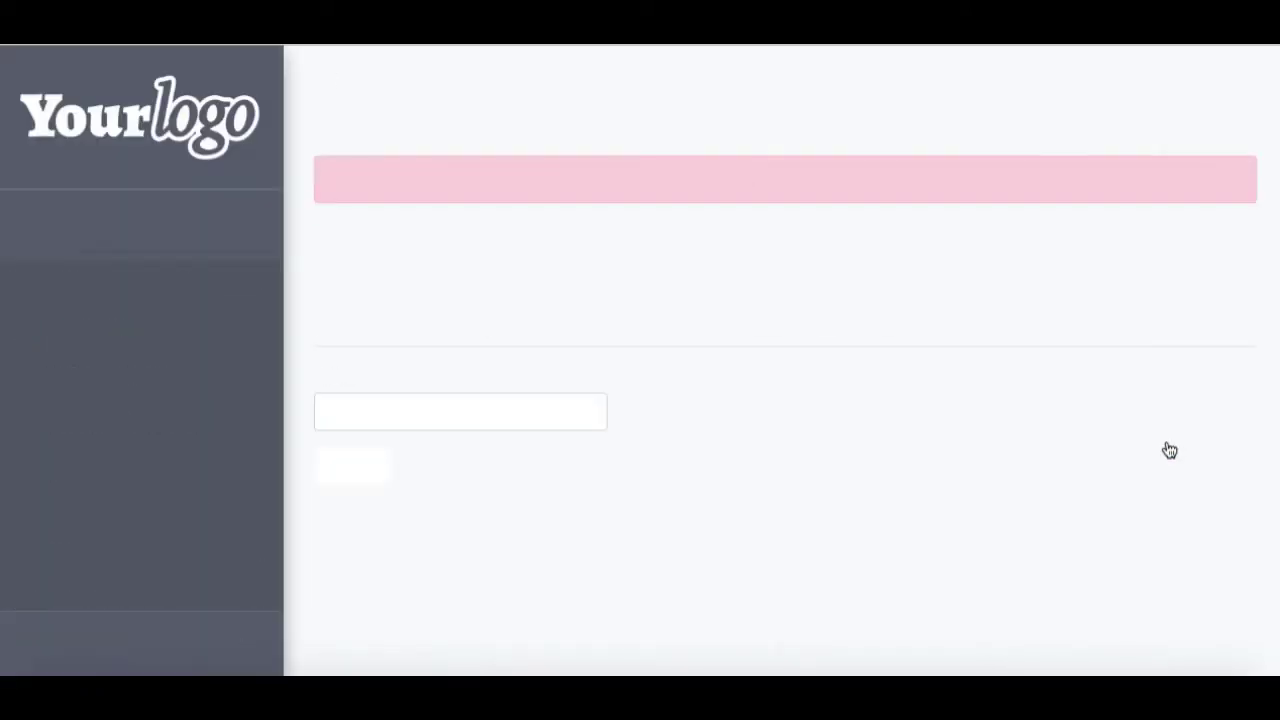
Enter the agent code and submit it to validate the appointment
click(326, 408)
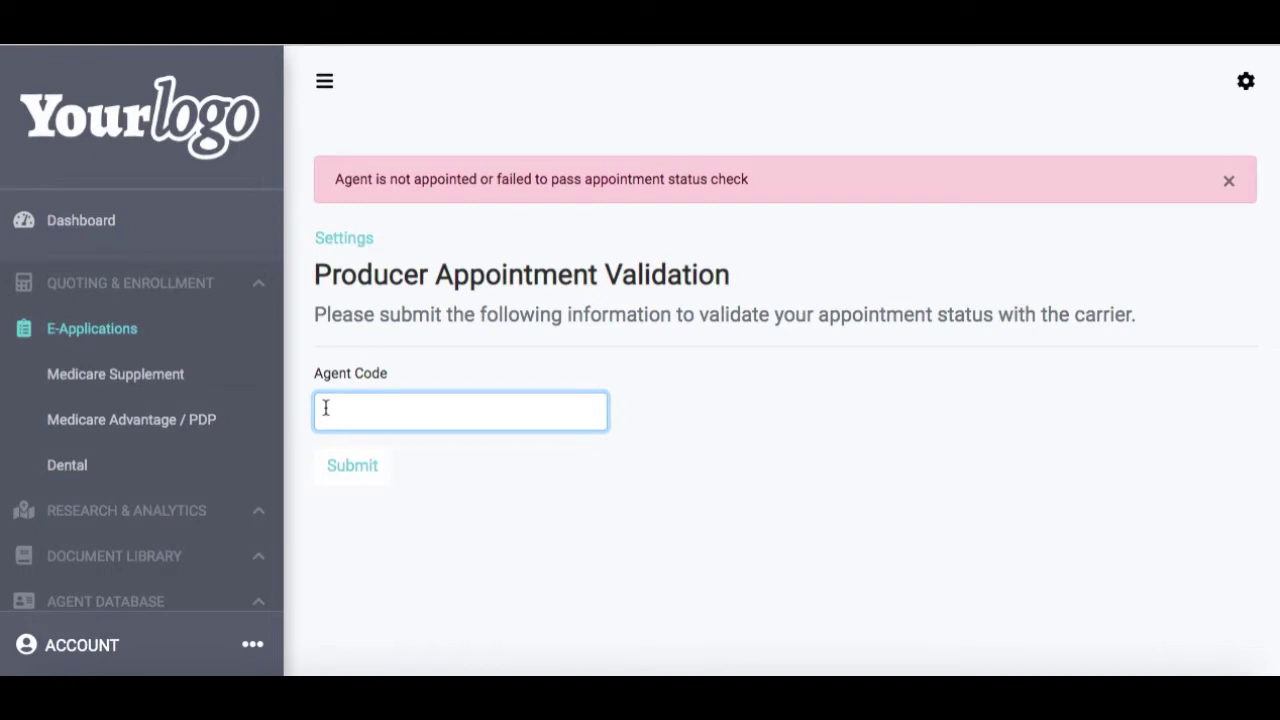
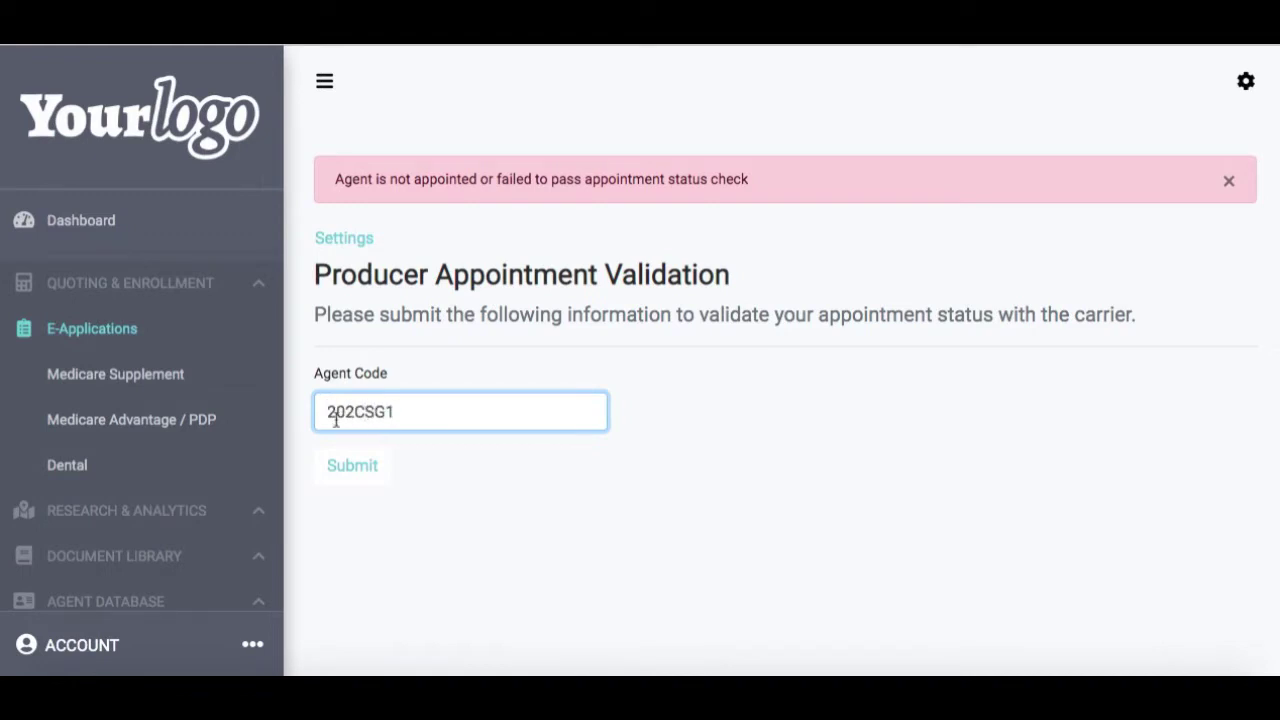
click(356, 468)
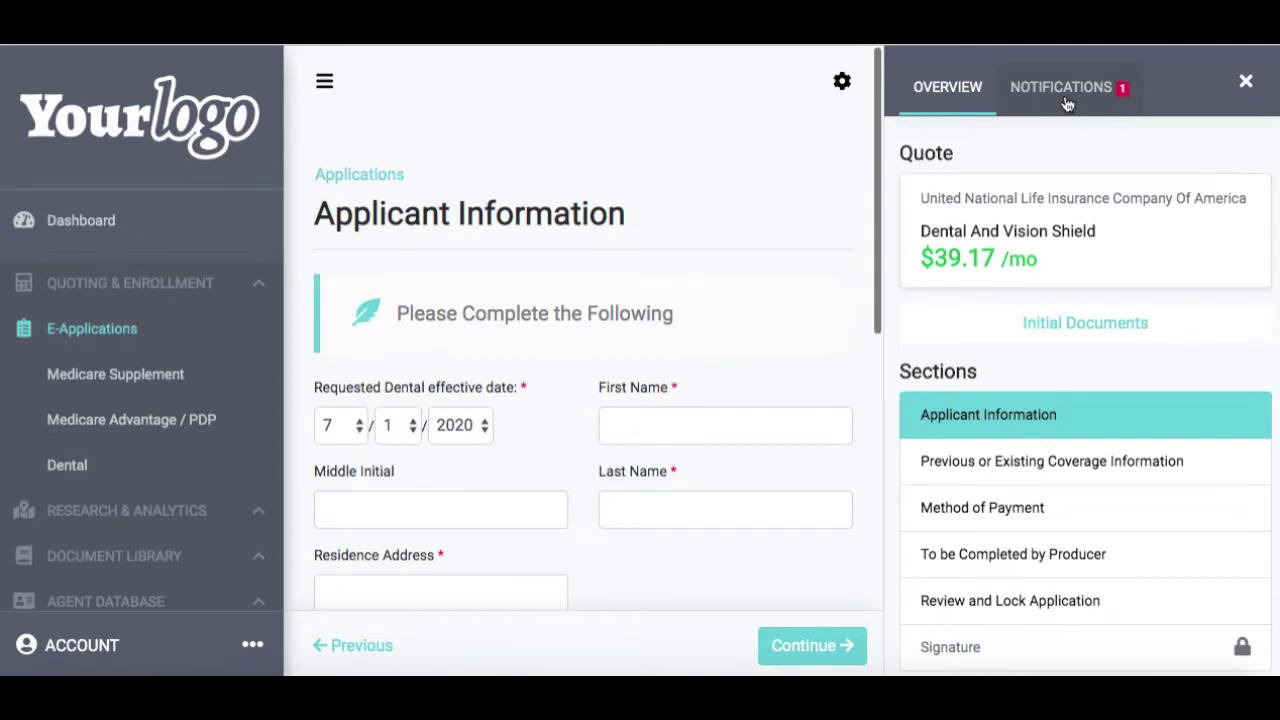
Collapse the sidebar, check Notifications, then open Initial Documents from the Overview
click(323, 88)
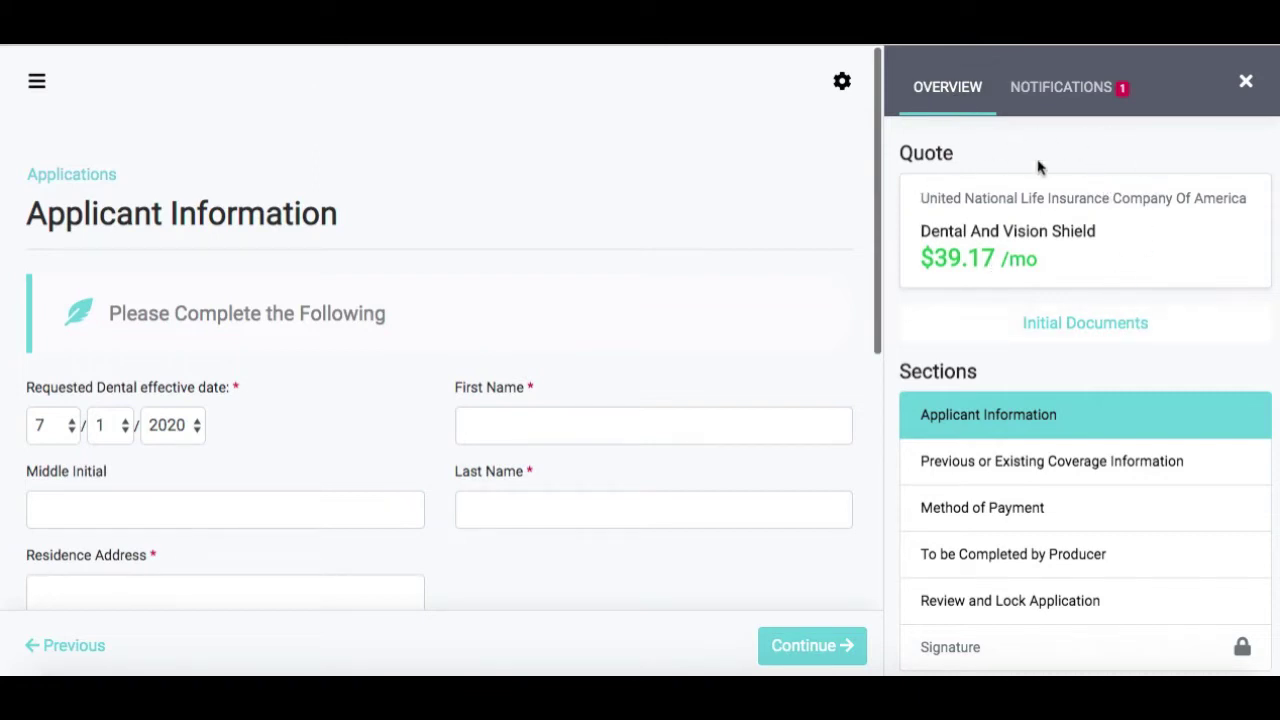
click(1053, 89)
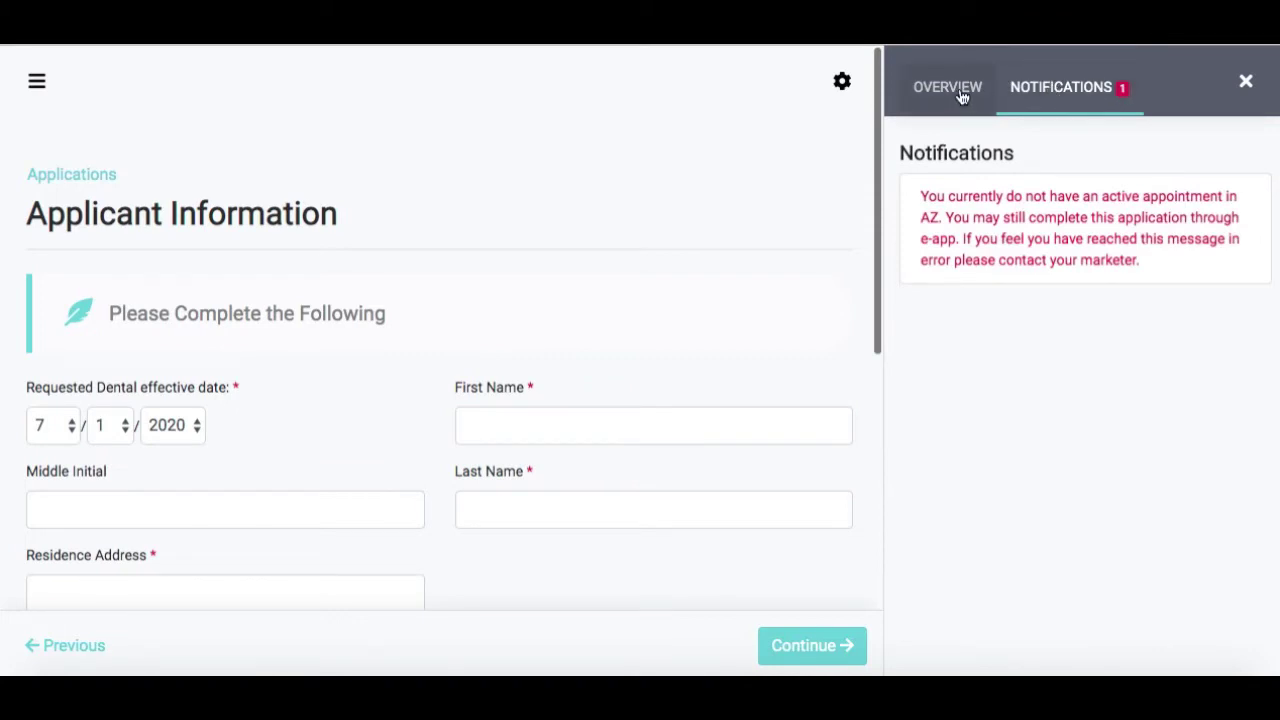
click(962, 96)
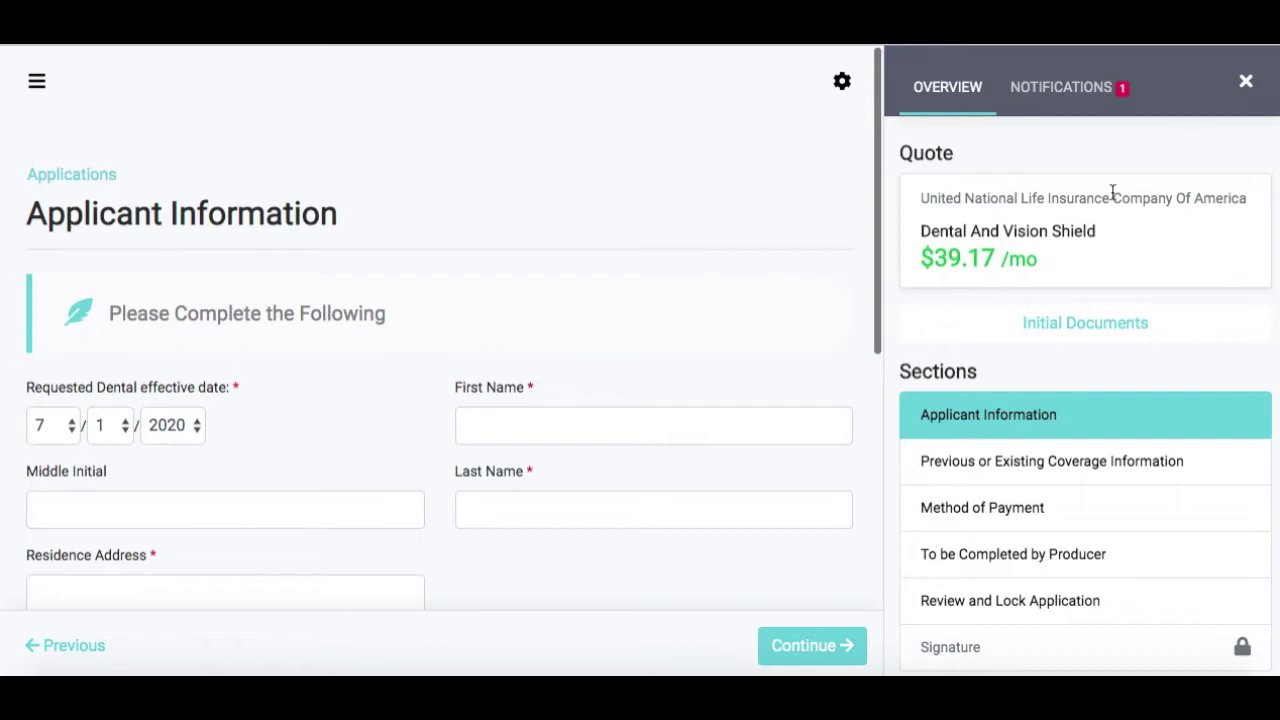
click(1114, 332)
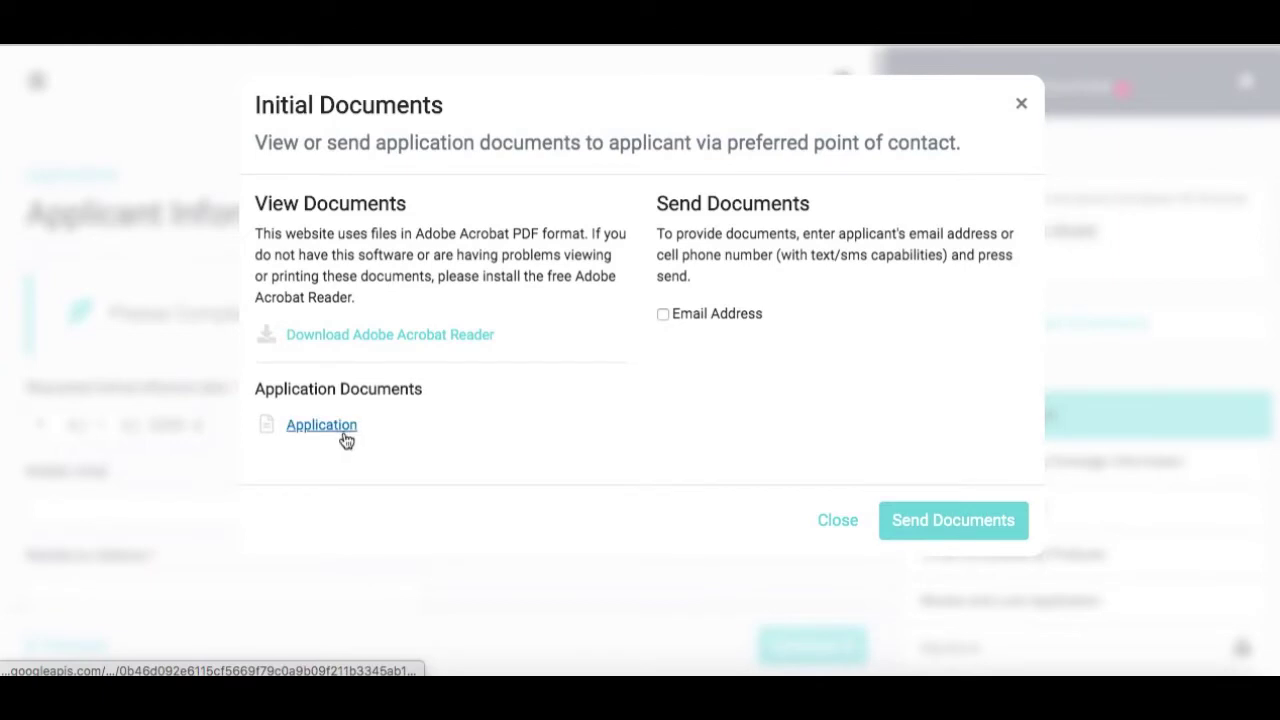
Tick Email Address in the Initial Documents dialog and close it
click(727, 318)
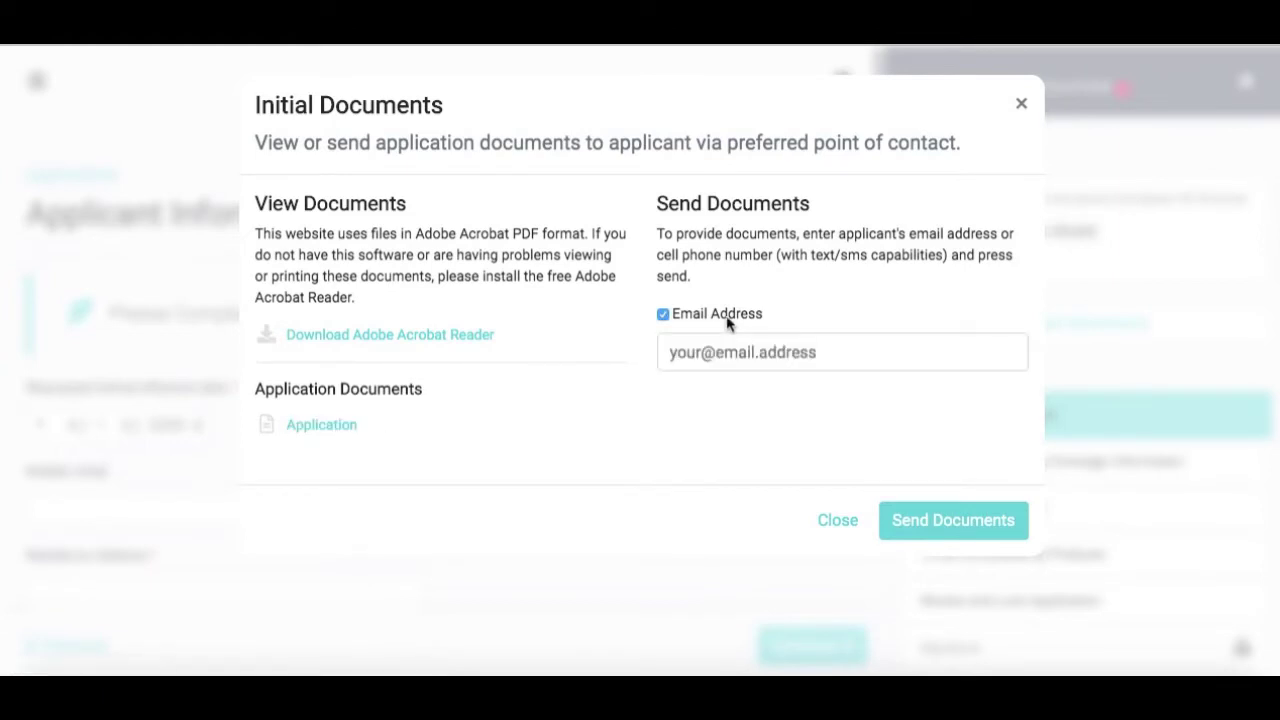
click(840, 520)
scroll(1122, 414, down, 1)
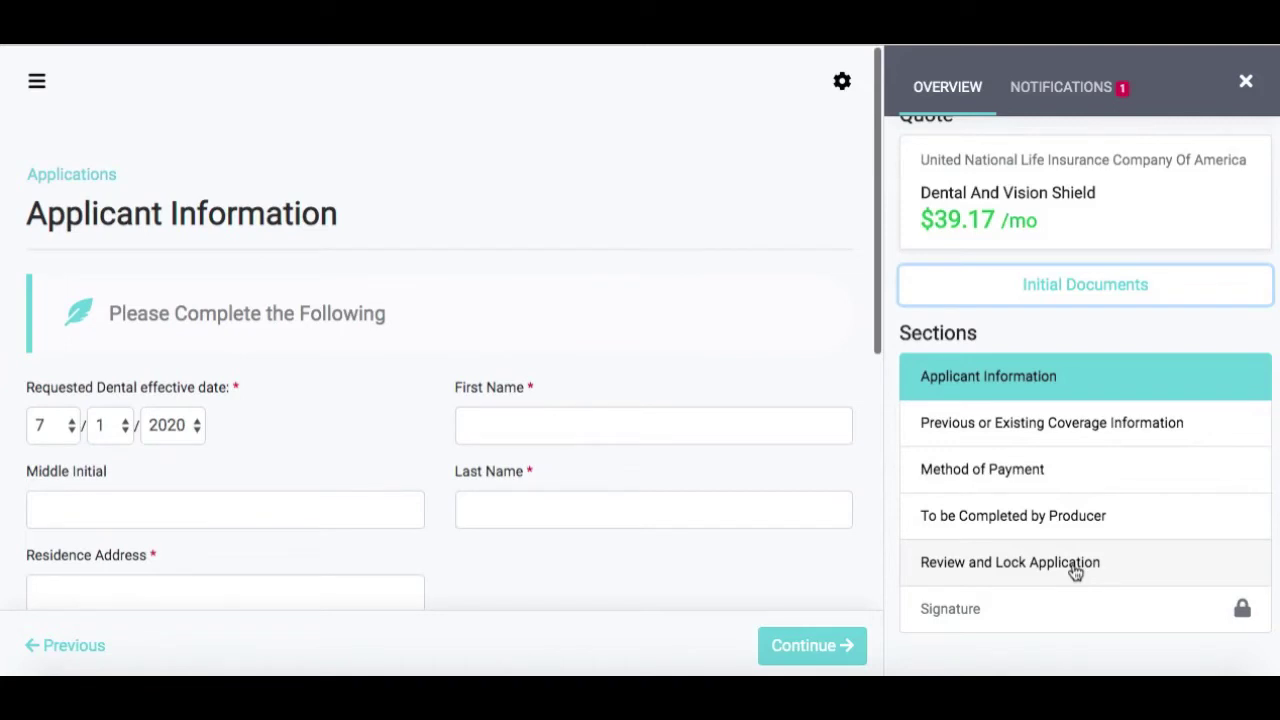
Enter the applicant's first name, e-mail address and social security number
click(620, 425)
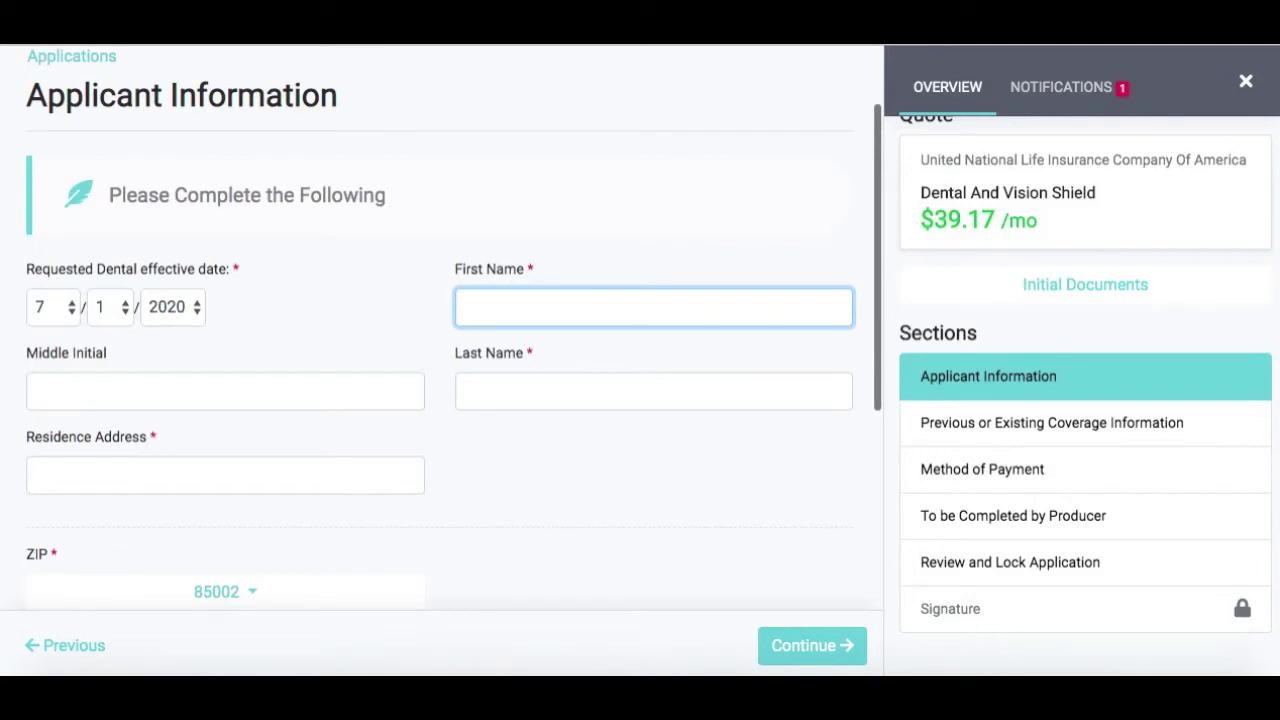
text(Susan)
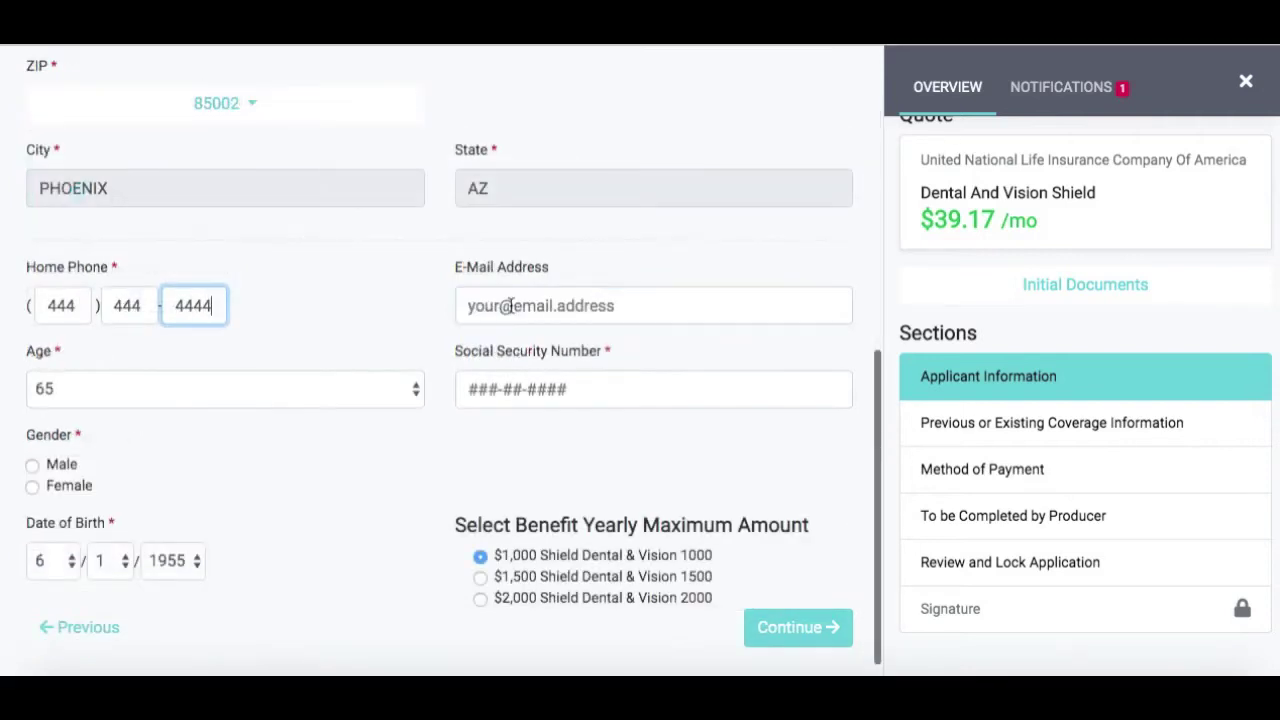
click(510, 306)
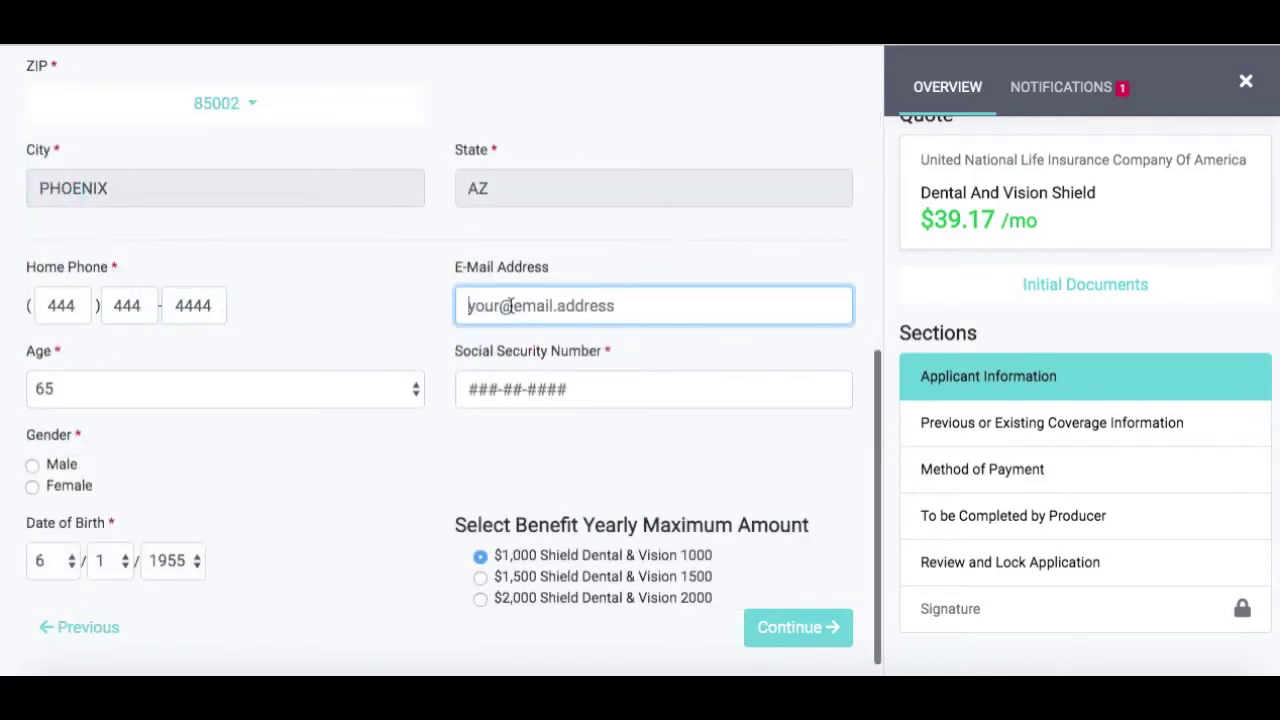
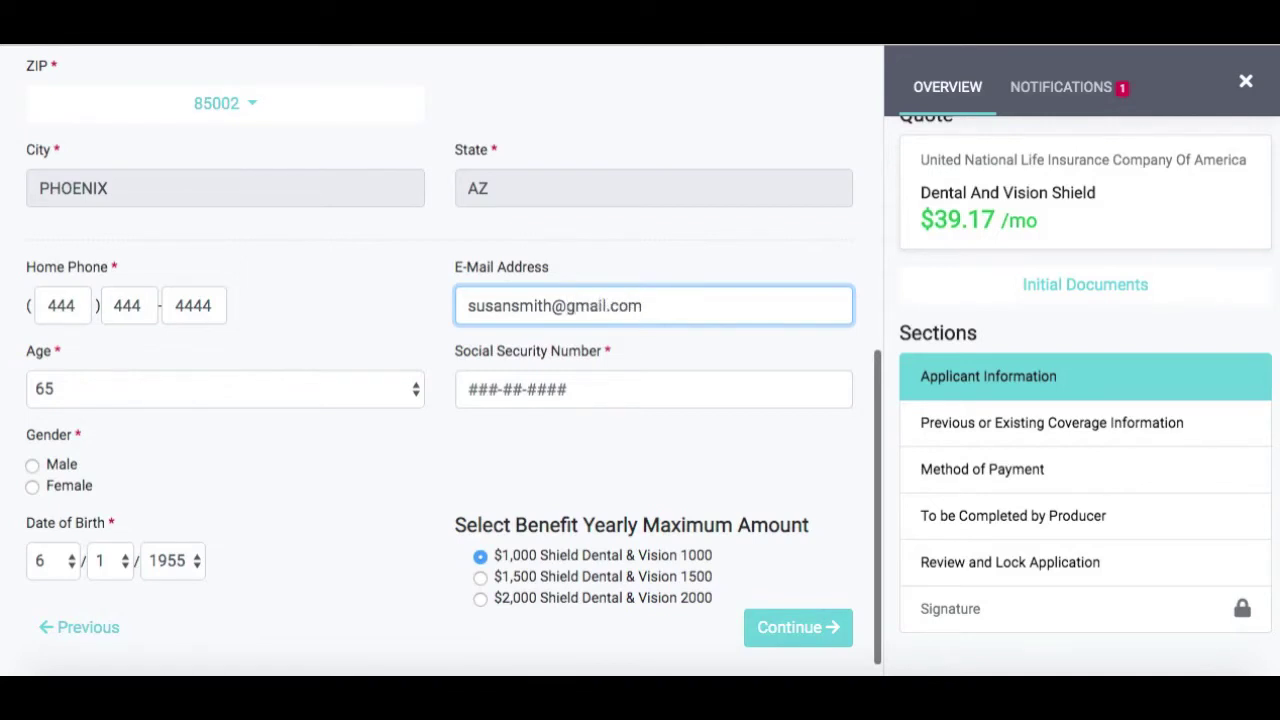
click(546, 397)
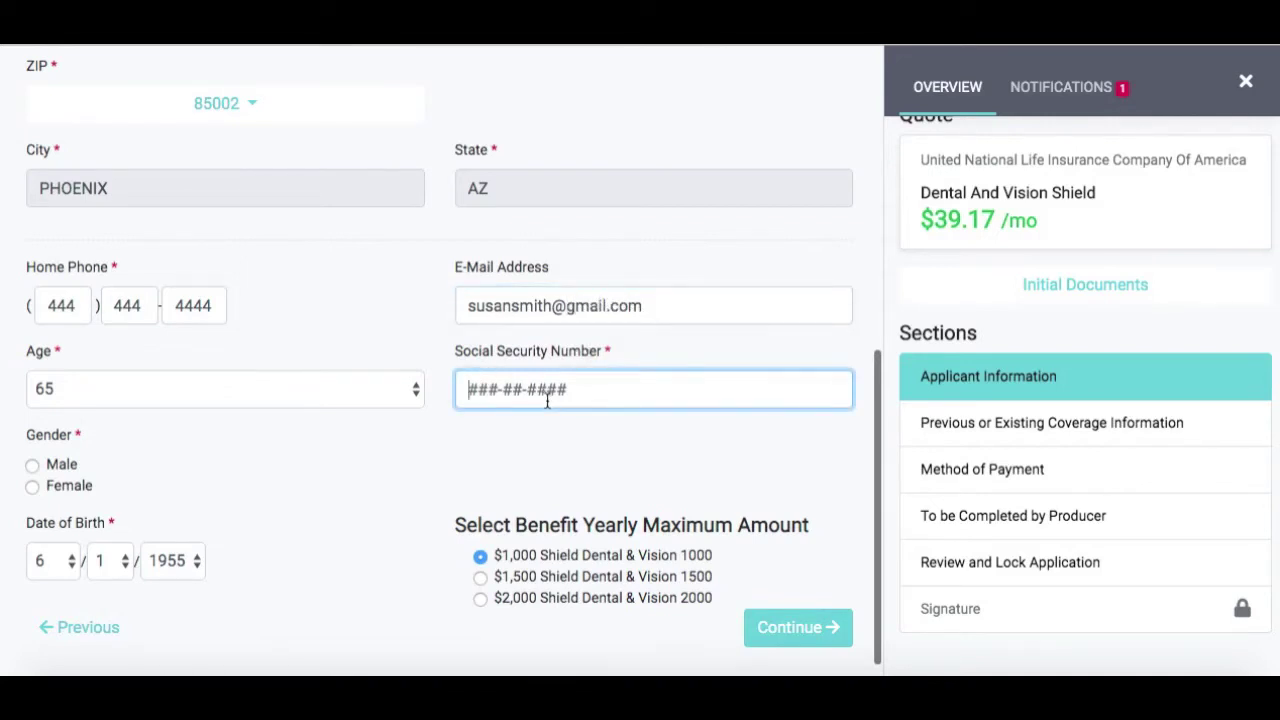
text(123456789)
Set gender to Female, choose the $1,500 benefit maximum, and save the section
click(34, 487)
scroll(337, 503, down, 1)
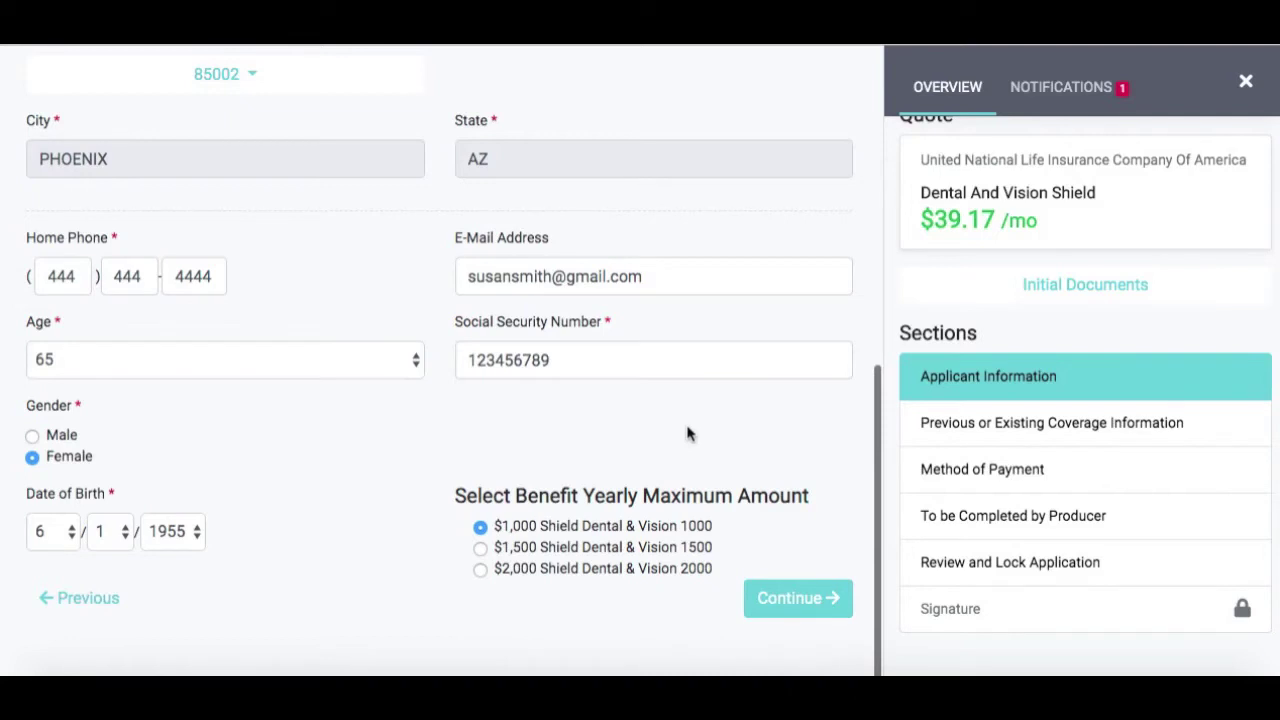
click(537, 548)
click(790, 603)
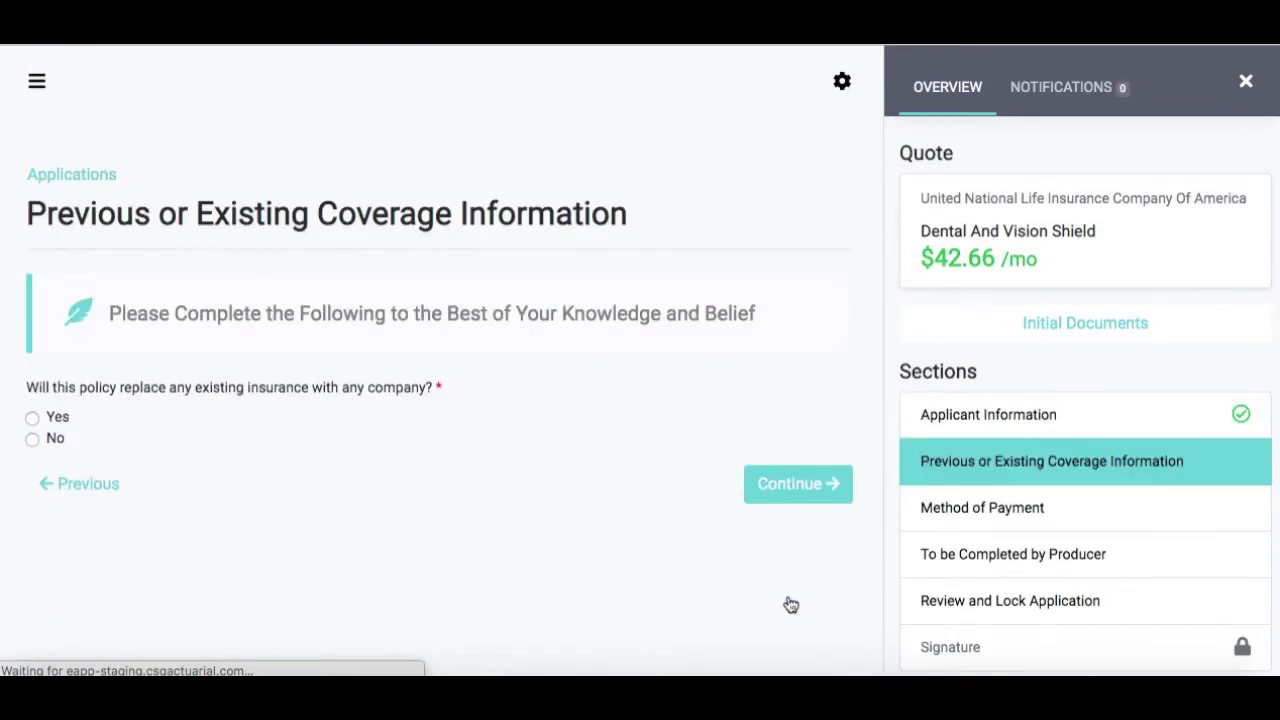
Answer No to replacing existing insurance and continue to Method of Payment
click(50, 439)
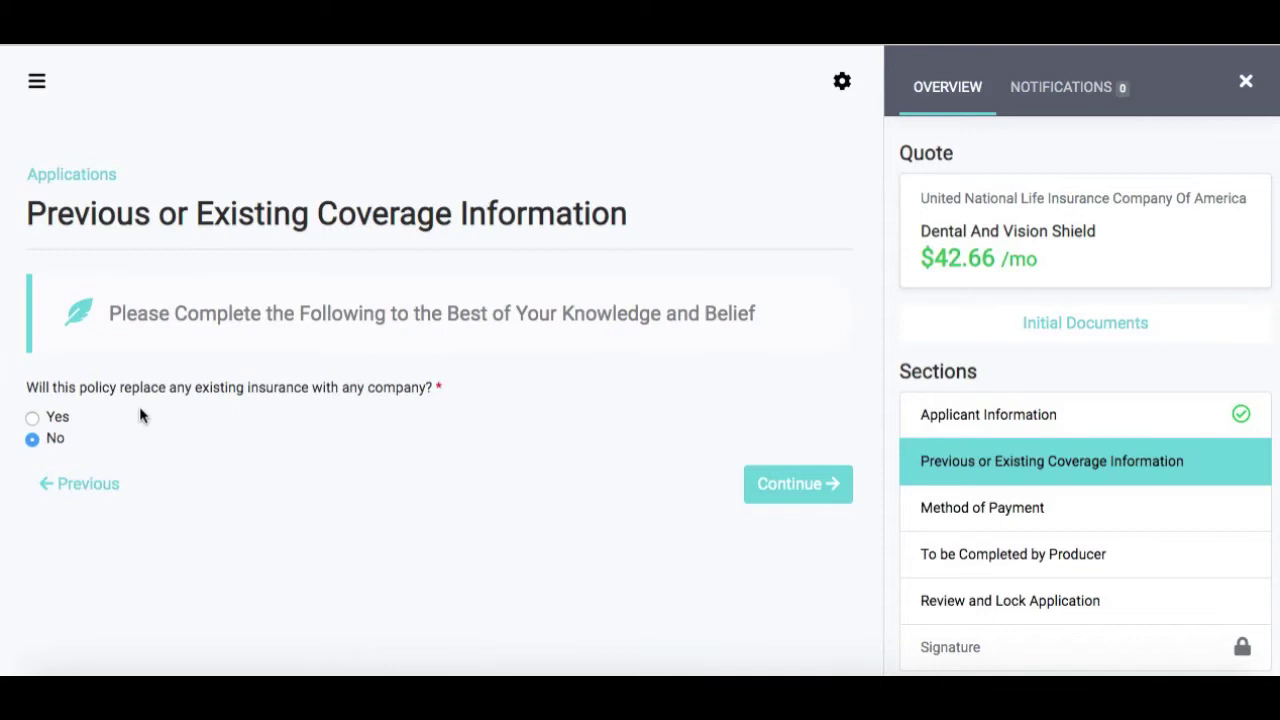
click(64, 418)
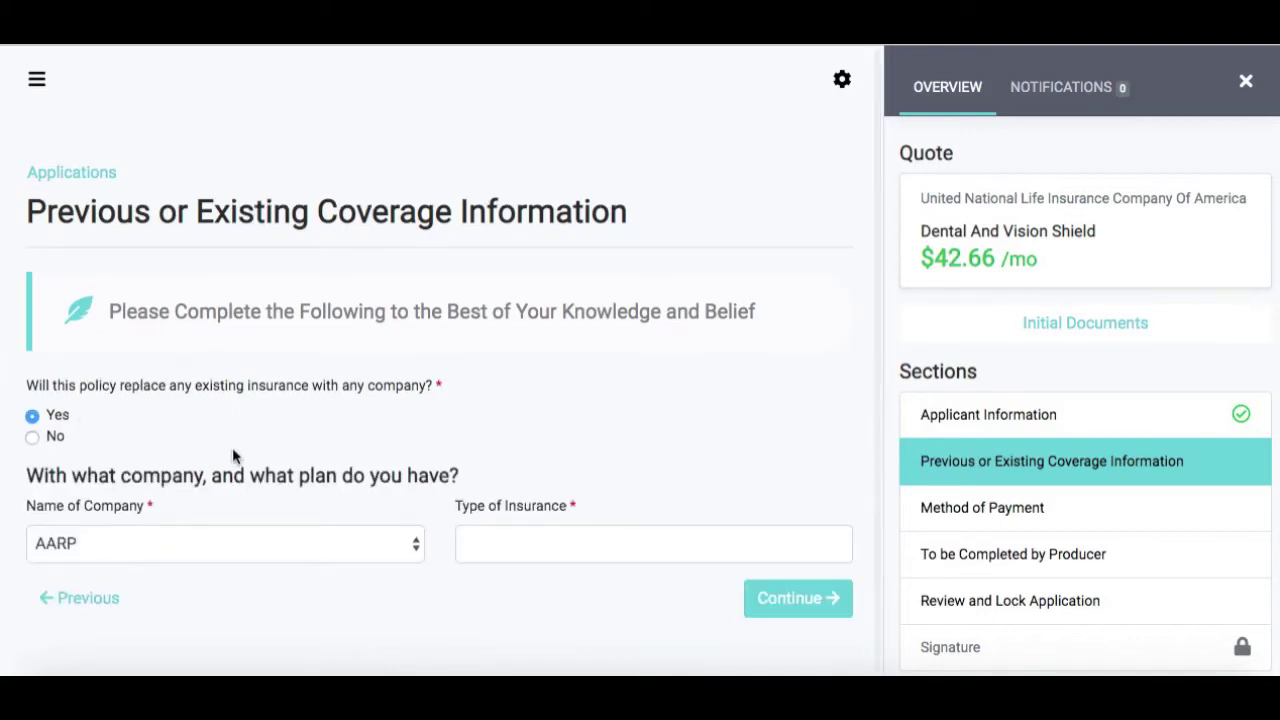
click(54, 437)
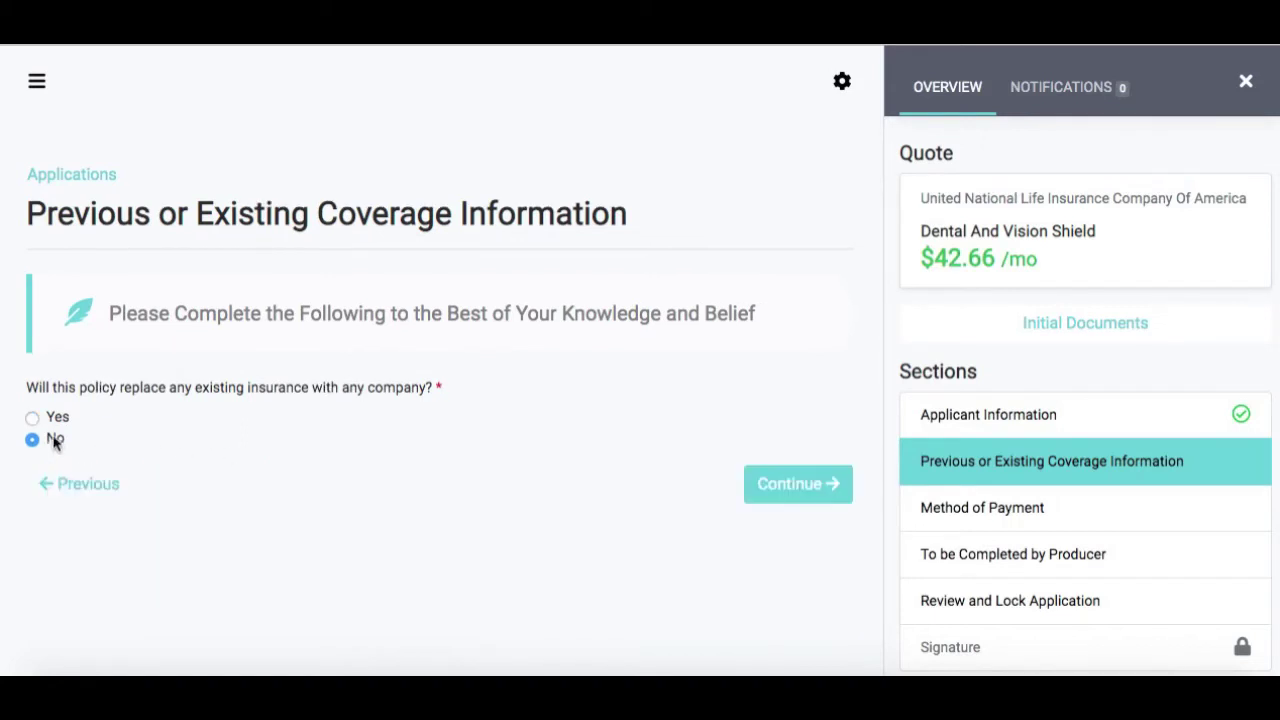
click(790, 492)
scroll(633, 453, down, 2)
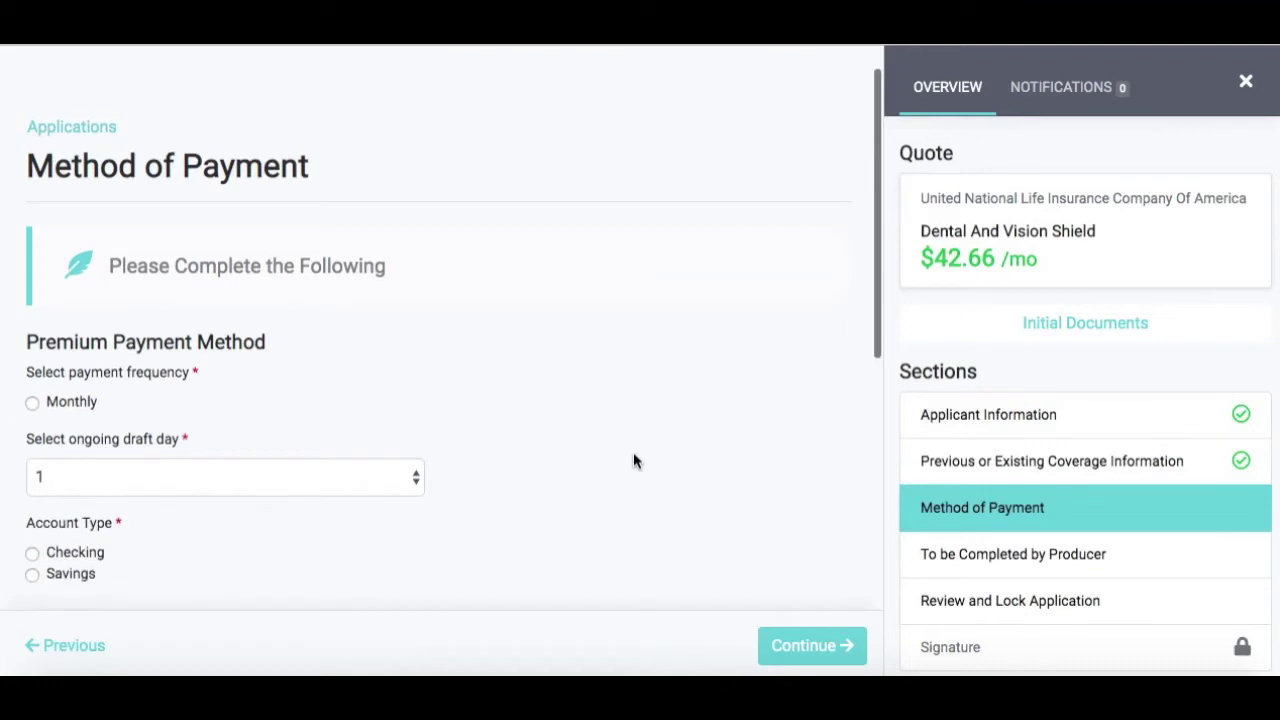
Set monthly payments drafted on the 1st from a Checking account
click(80, 249)
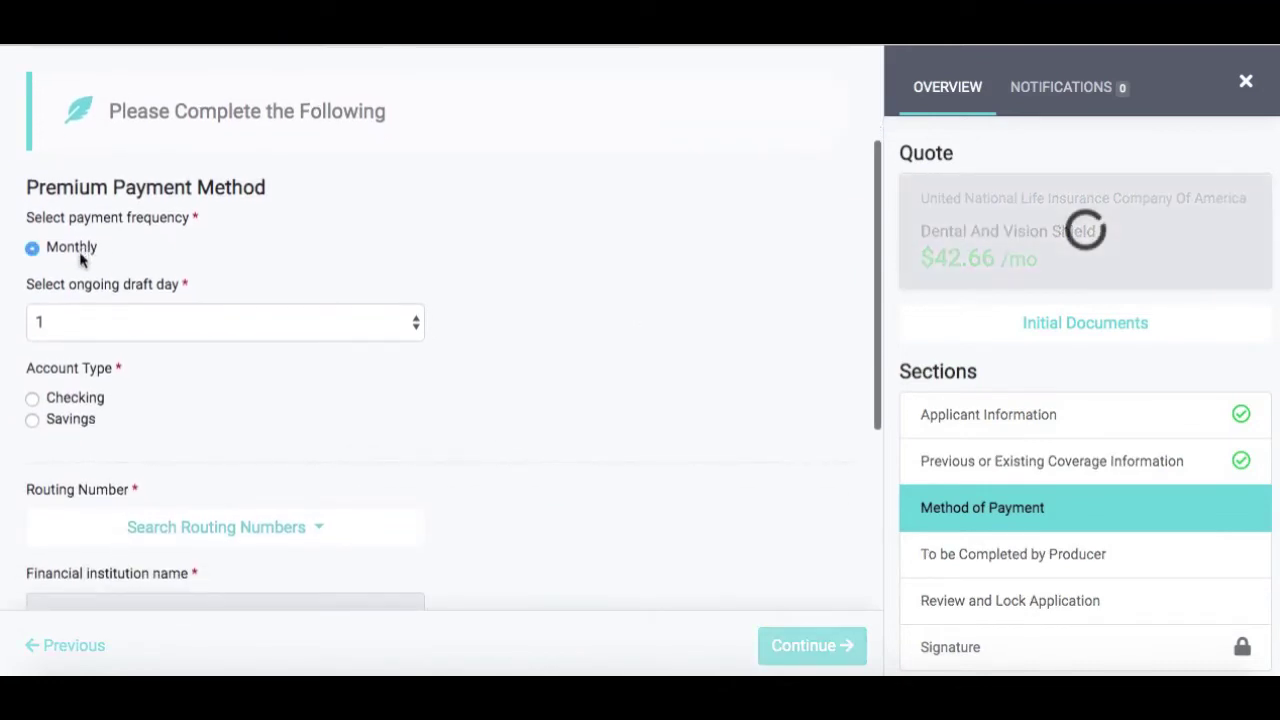
click(93, 324)
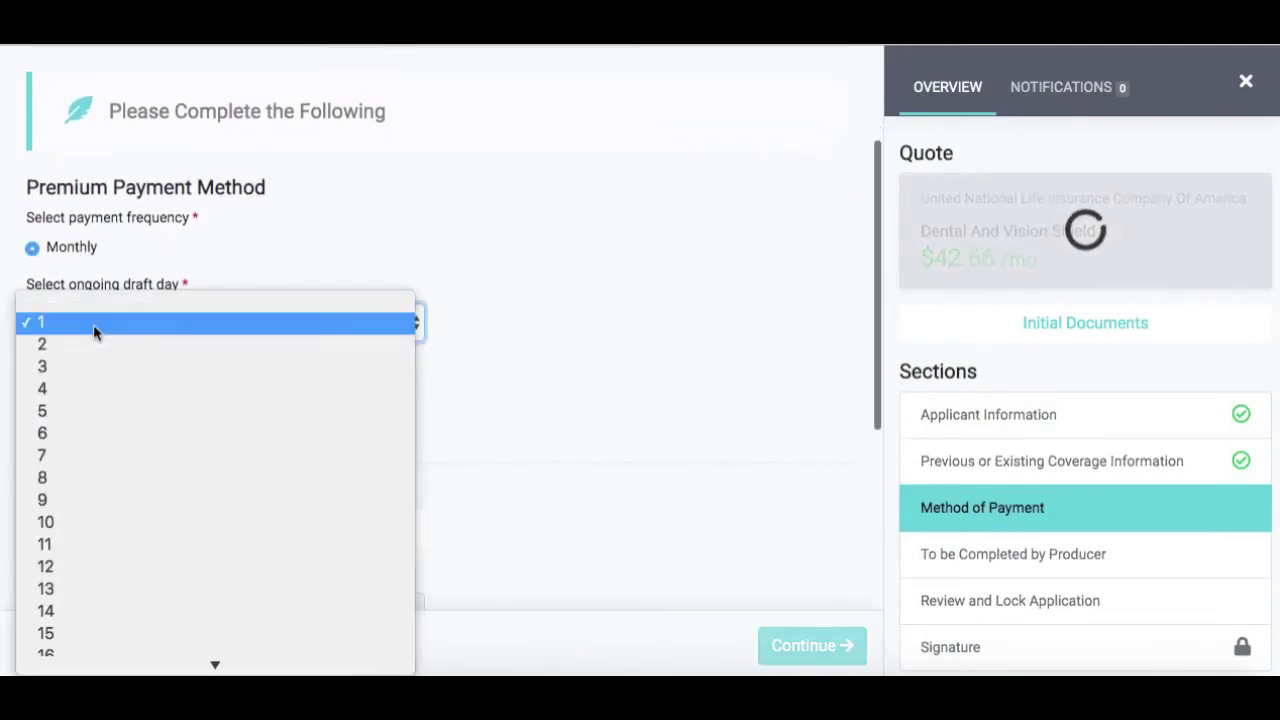
click(93, 324)
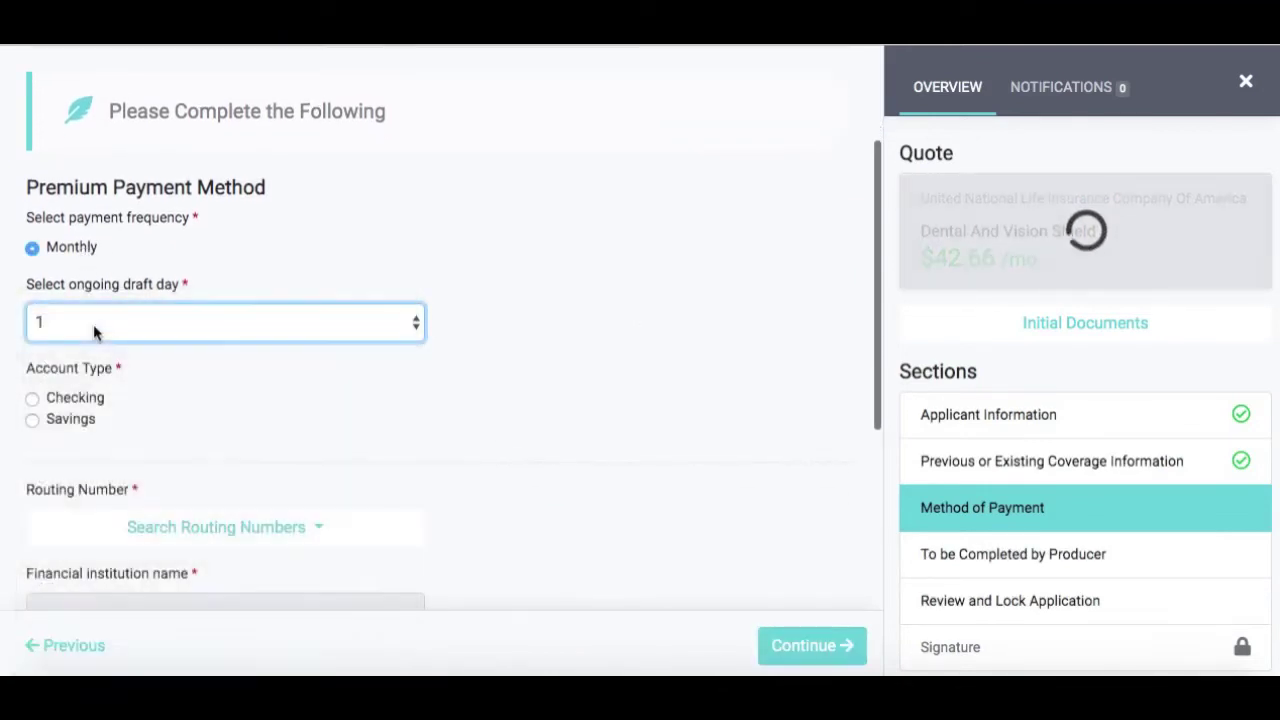
click(82, 401)
scroll(257, 417, down, 2)
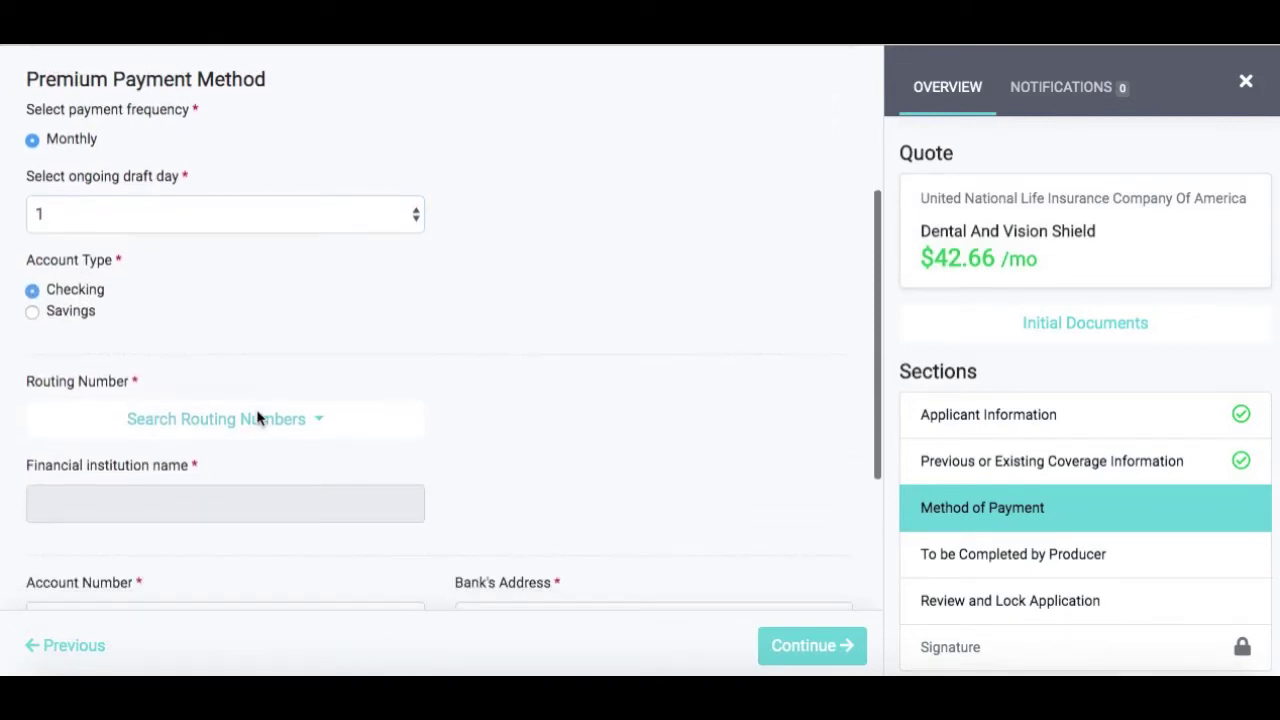
scroll(259, 419, down, 1)
scroll(259, 419, down, 1)
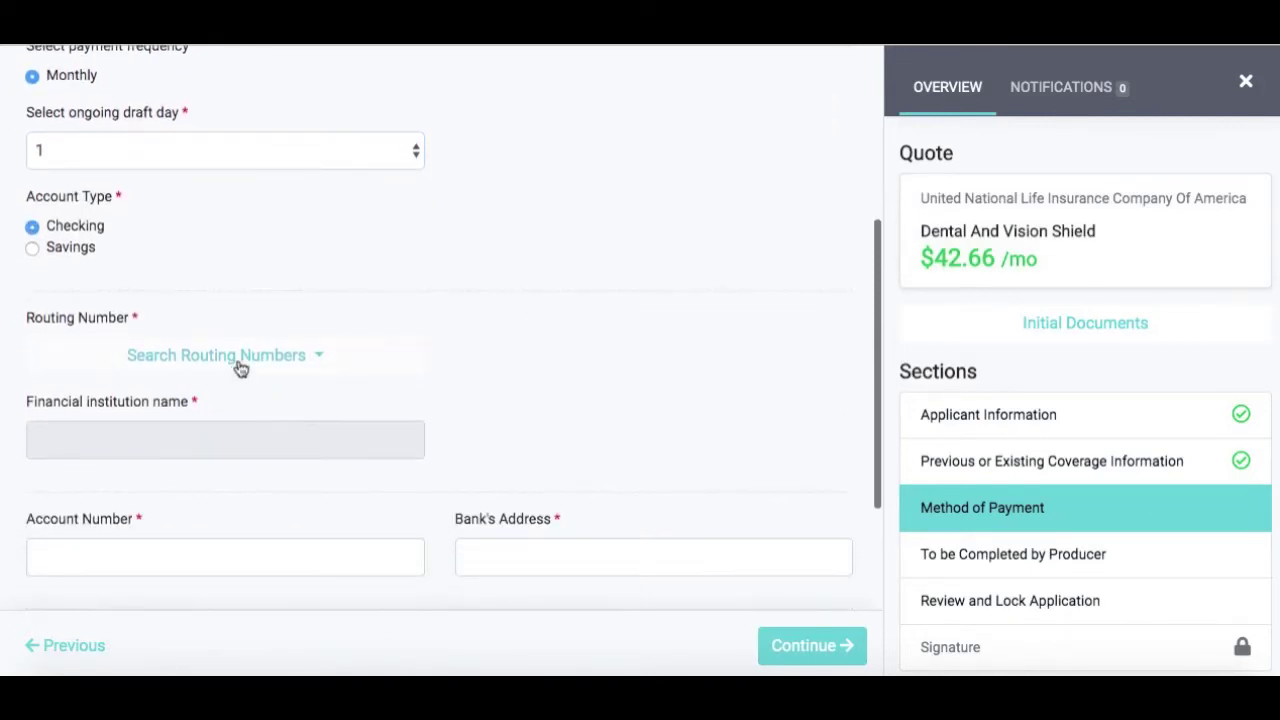
Look up the routing number for 'first national' and save the payment section
click(240, 366)
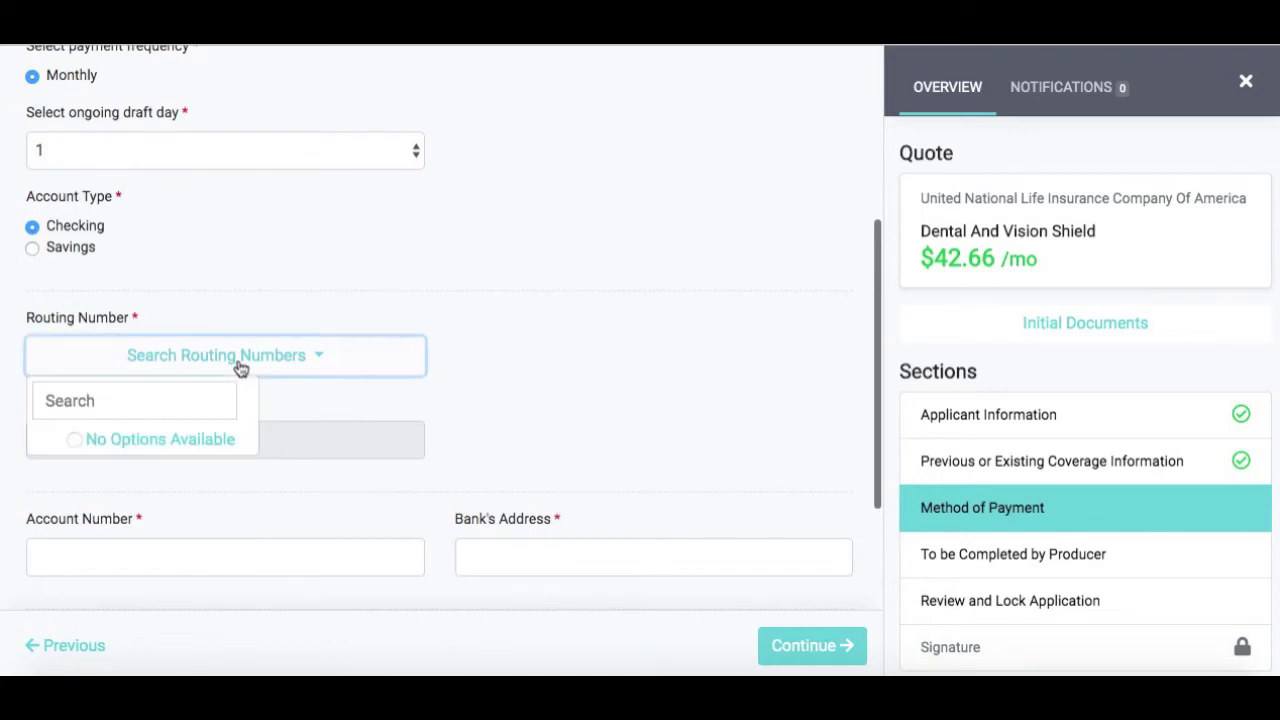
click(169, 400)
text(first nation)
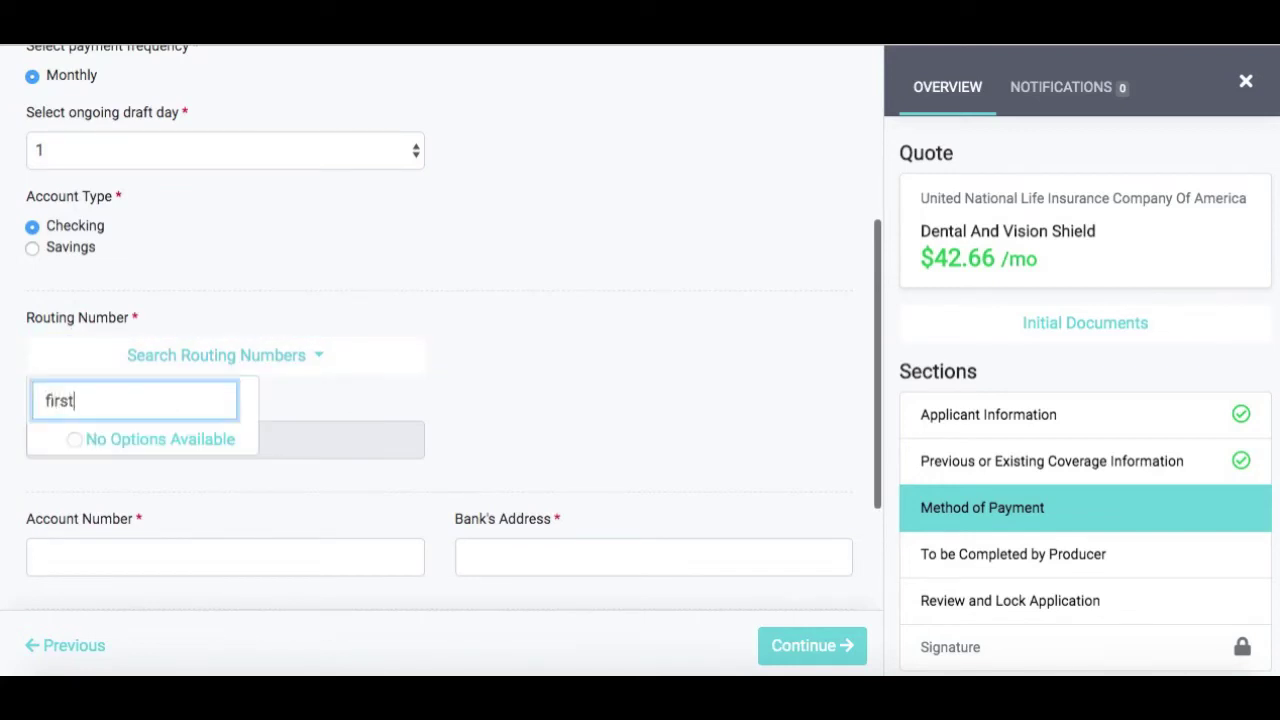
text(al)
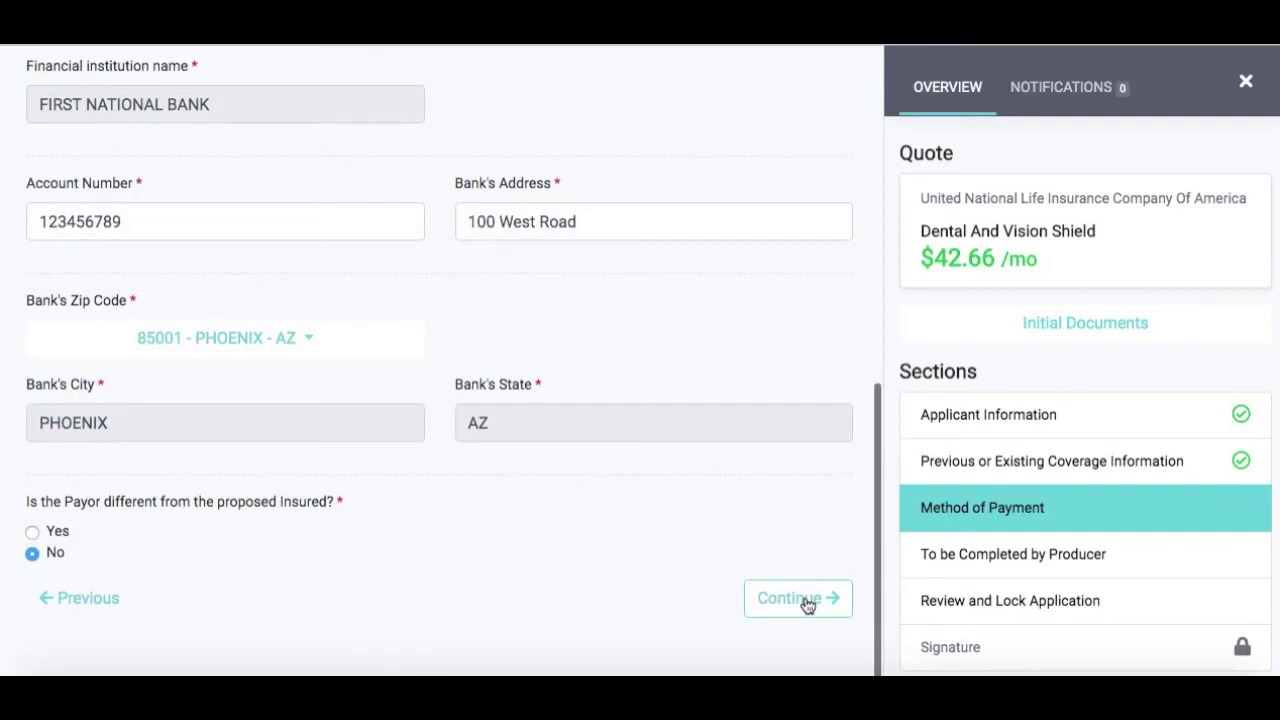
click(807, 605)
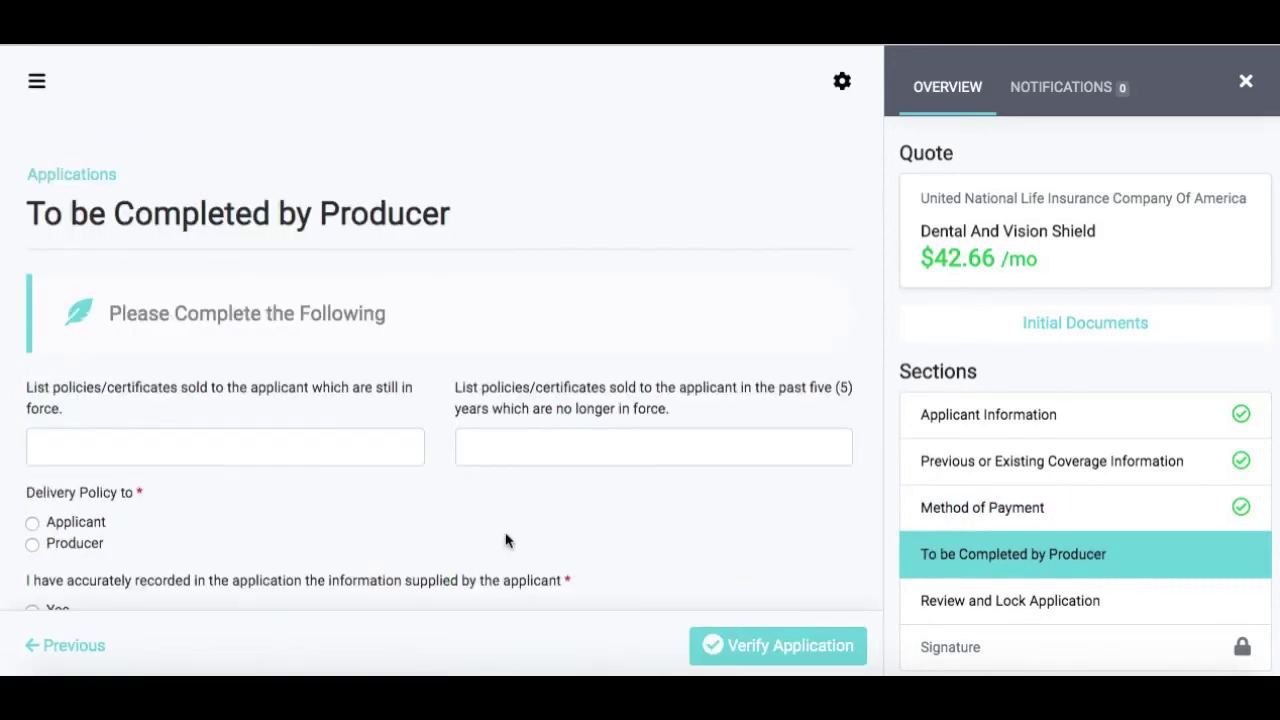
Deliver the policy to the Applicant, answer Yes to both certifications, and verify the application
scroll(505, 540, down, 2)
scroll(505, 540, down, 1)
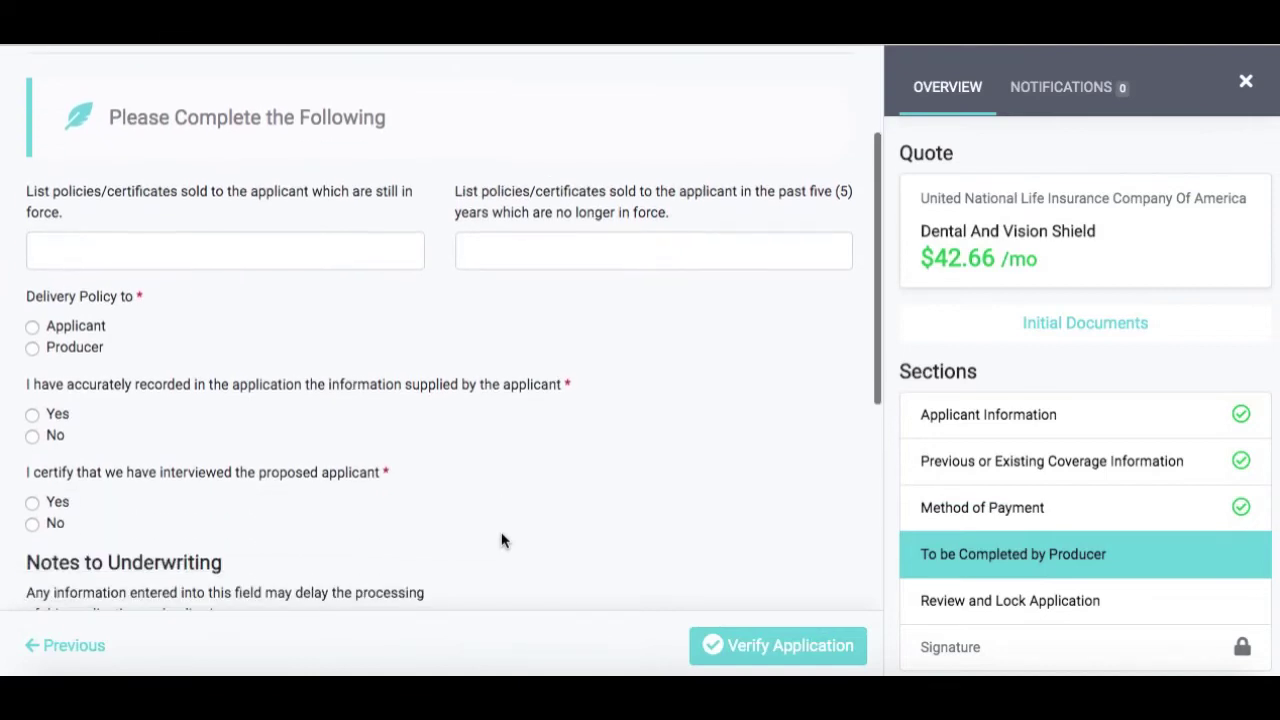
click(92, 330)
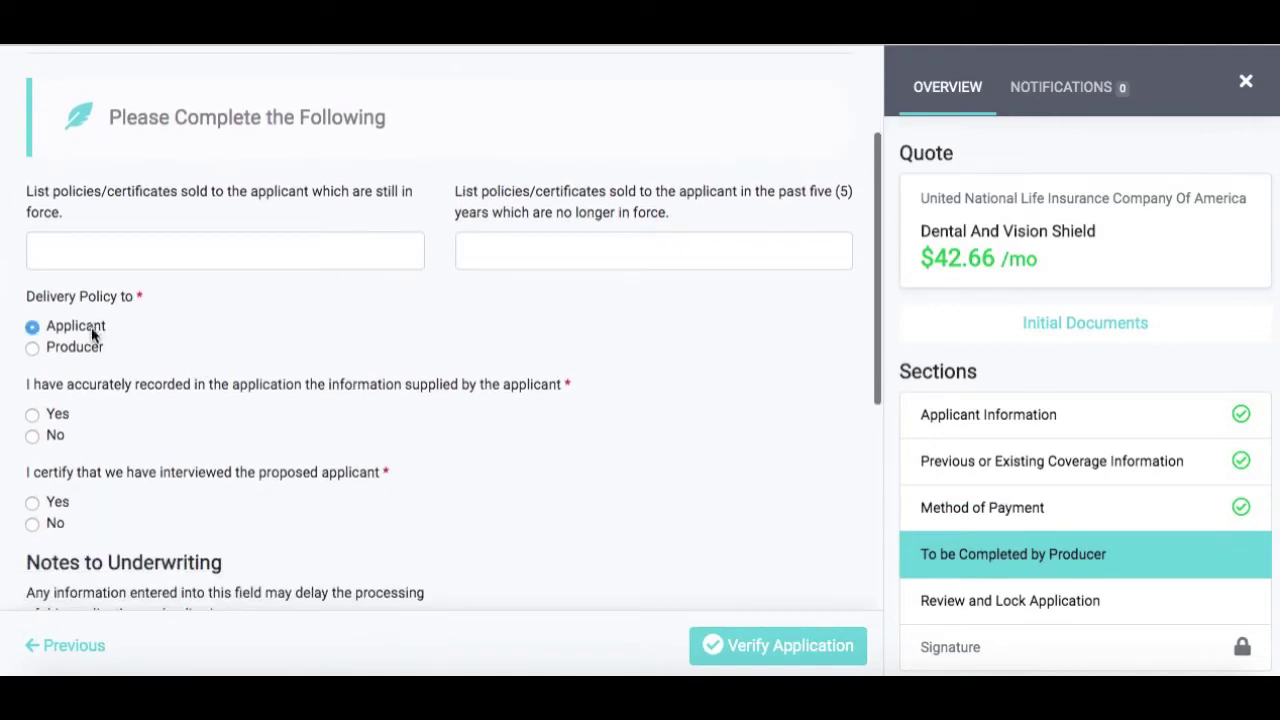
click(58, 416)
scroll(210, 443, down, 1)
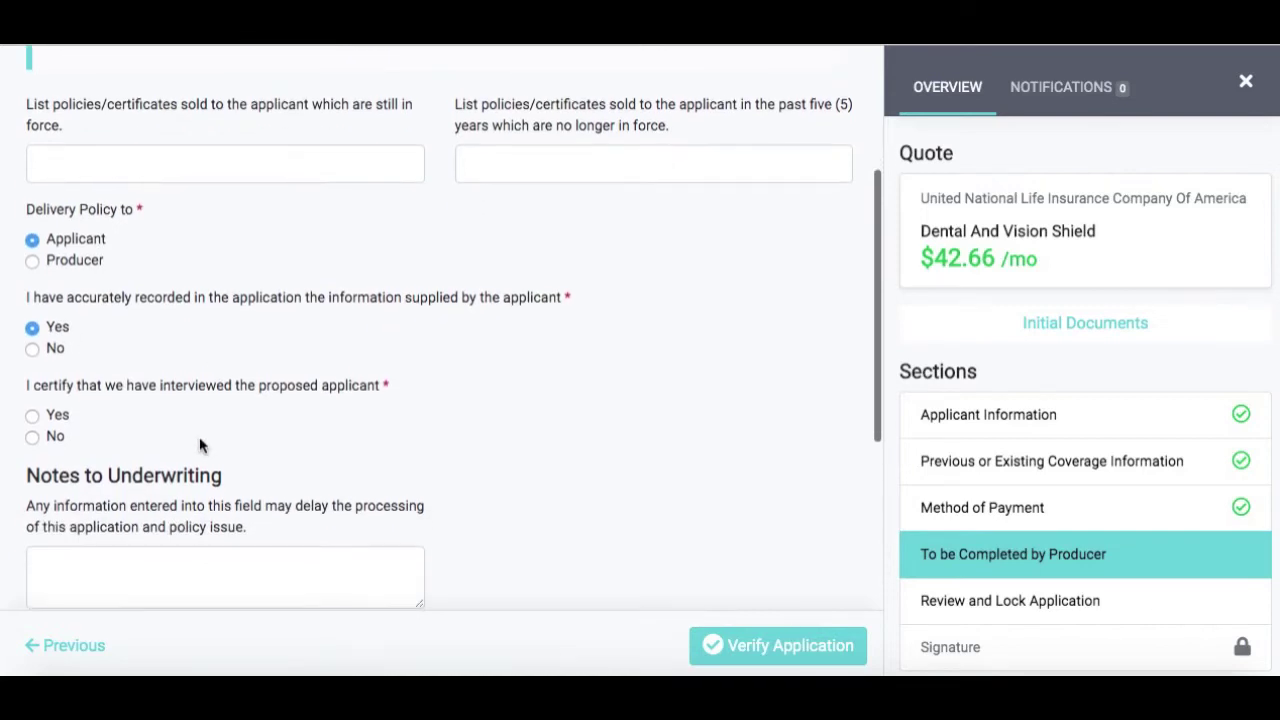
click(58, 416)
scroll(222, 460, down, 2)
scroll(222, 459, down, 1)
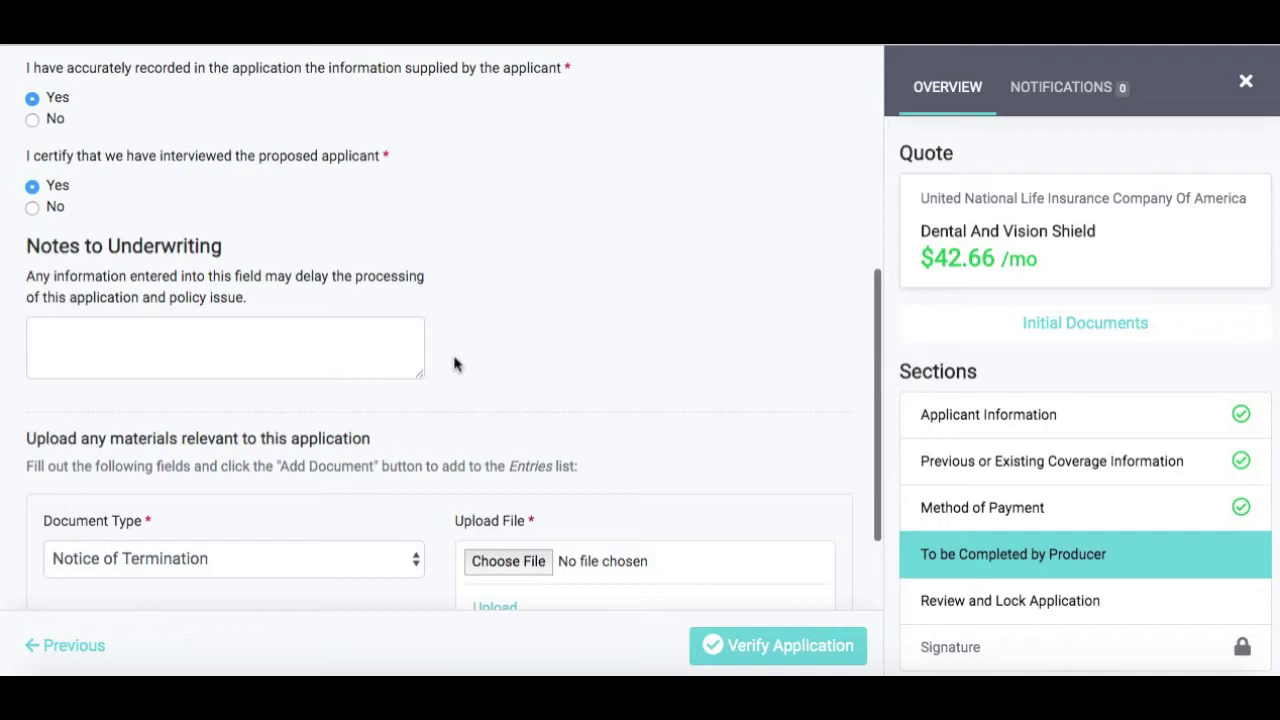
scroll(455, 364, down, 2)
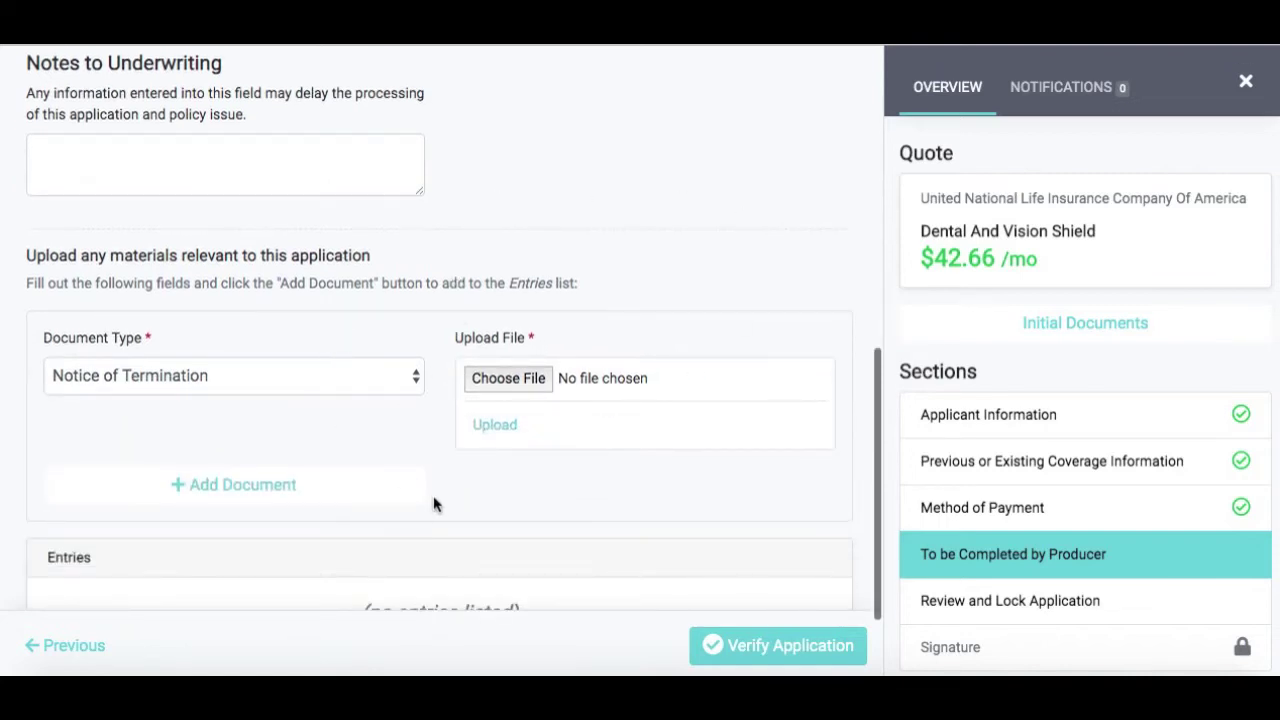
scroll(433, 504, down, 1)
click(738, 604)
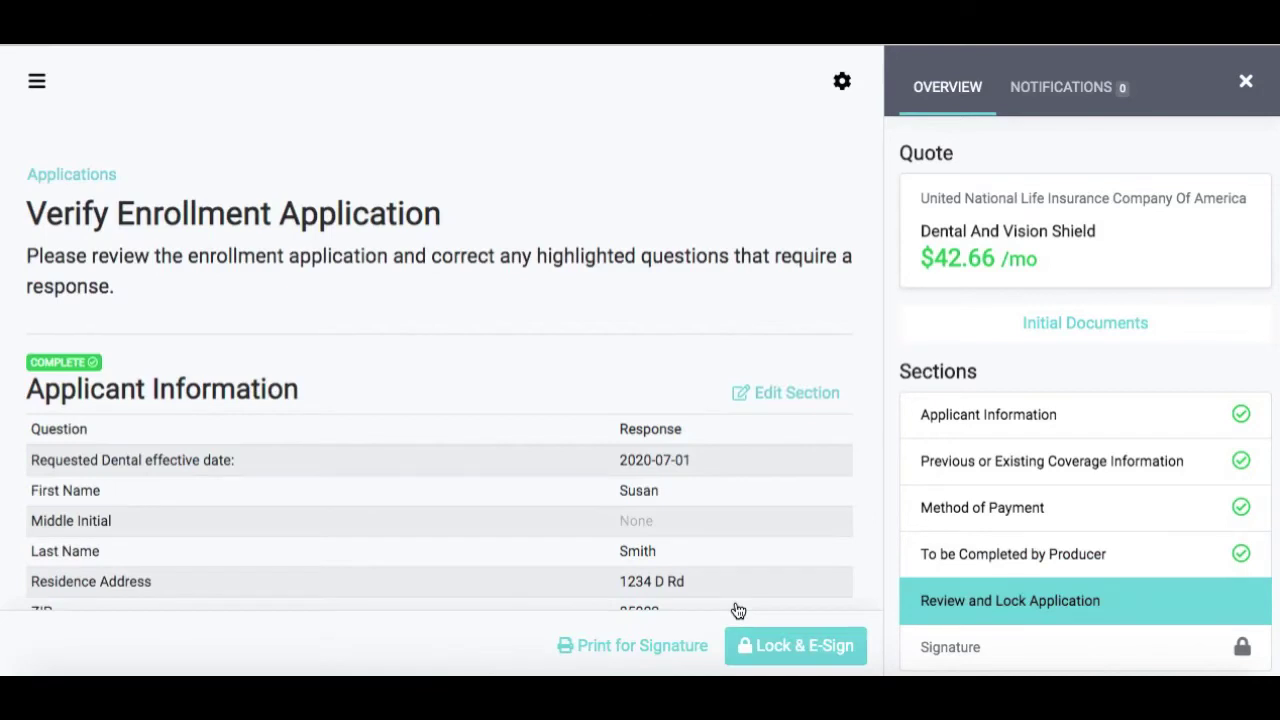
Lock the reviewed Shield application with Lock & E-Sign and confirm
scroll(523, 500, down, 1)
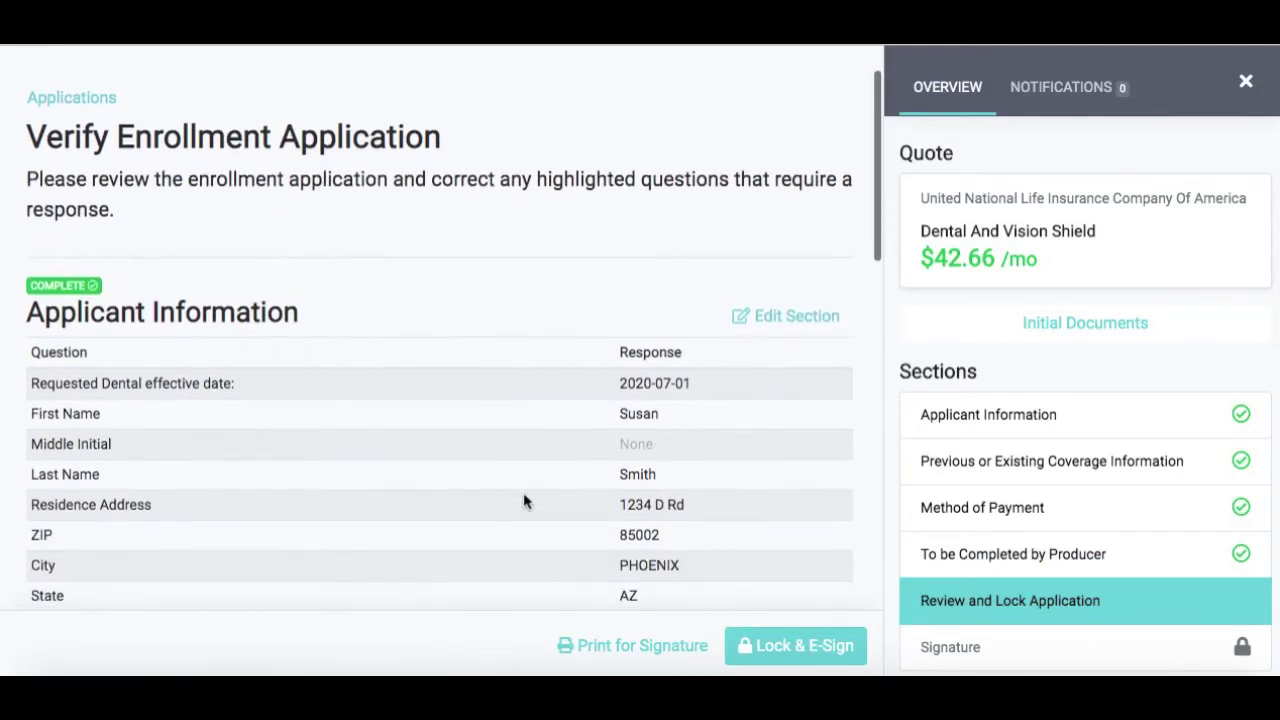
scroll(524, 494, down, 2)
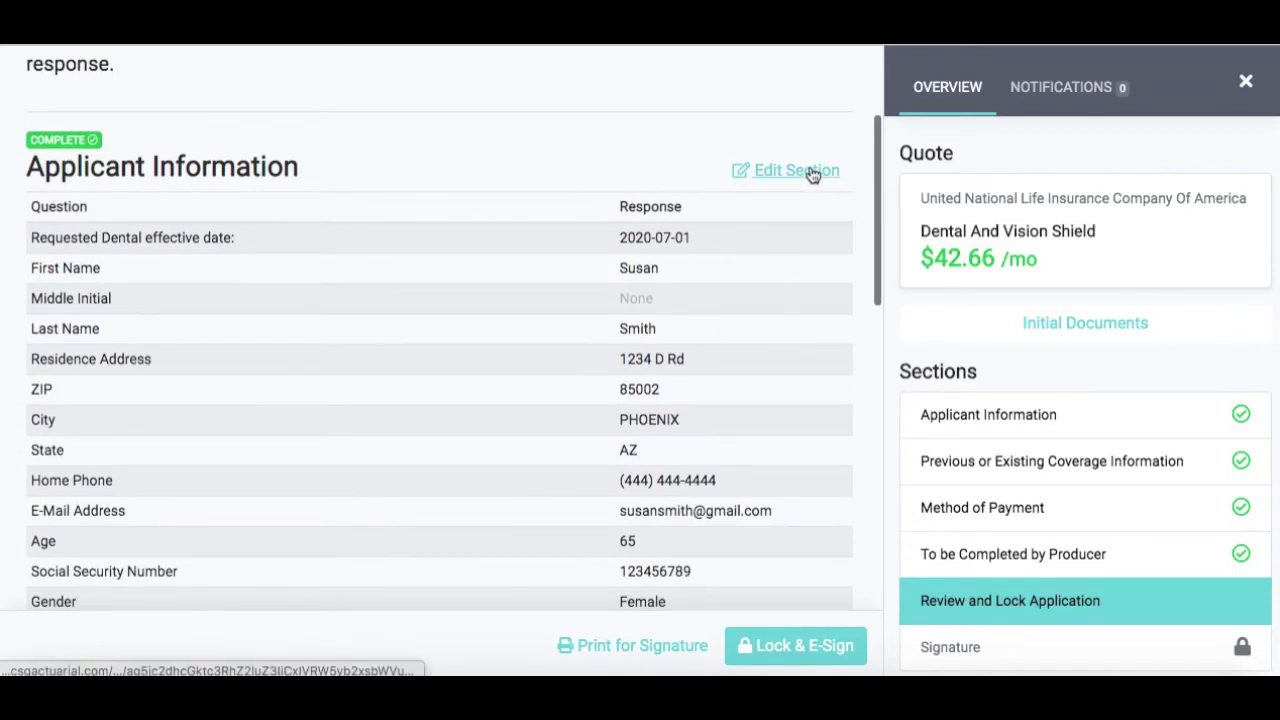
scroll(717, 404, down, 8)
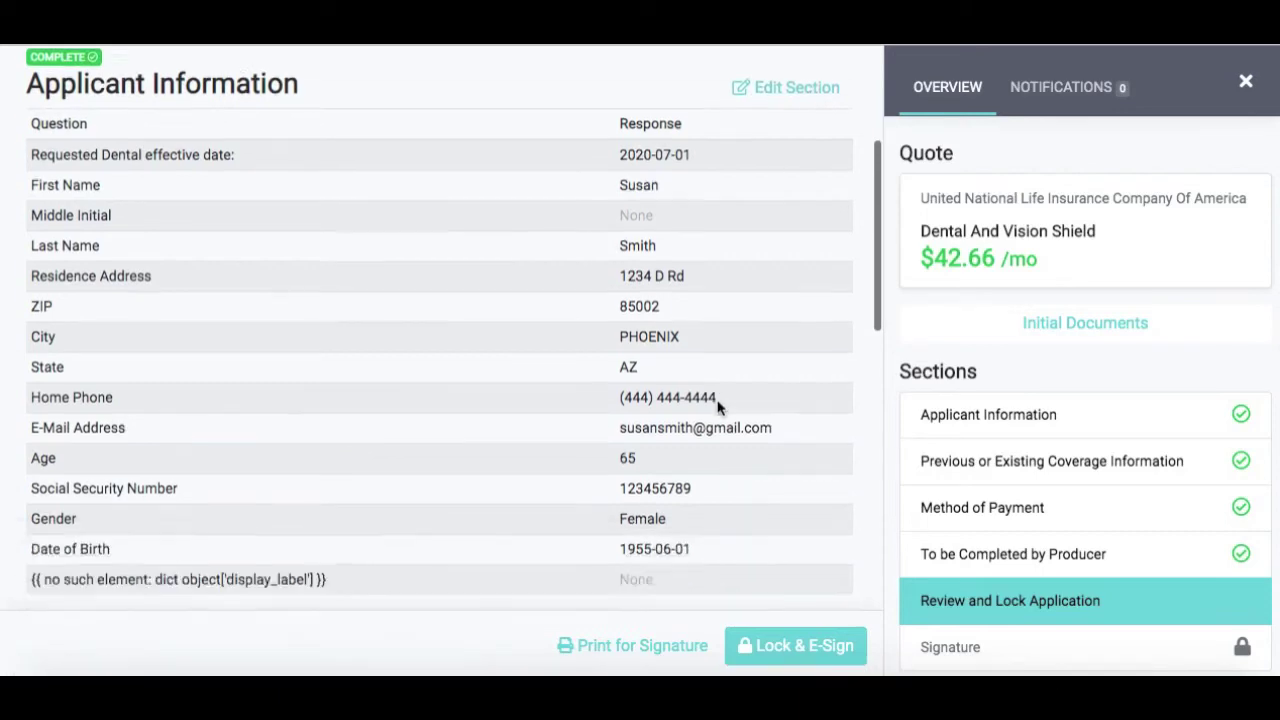
scroll(717, 408, down, 6)
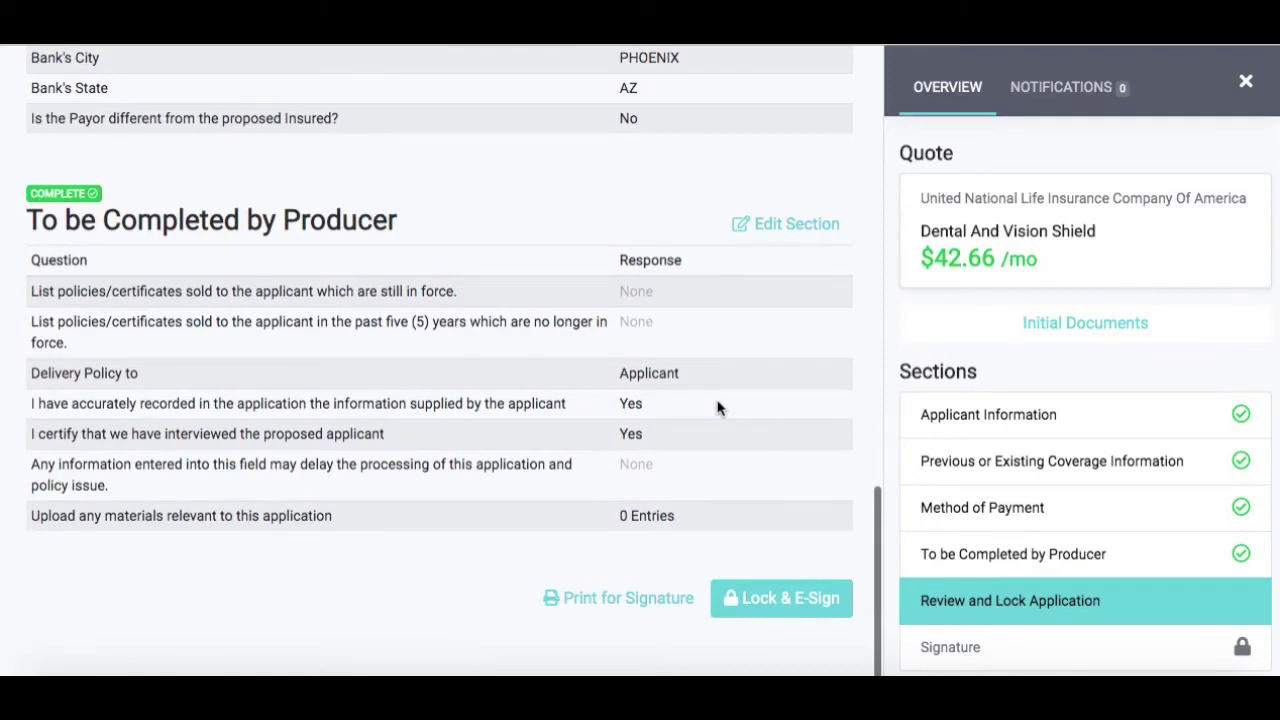
click(748, 610)
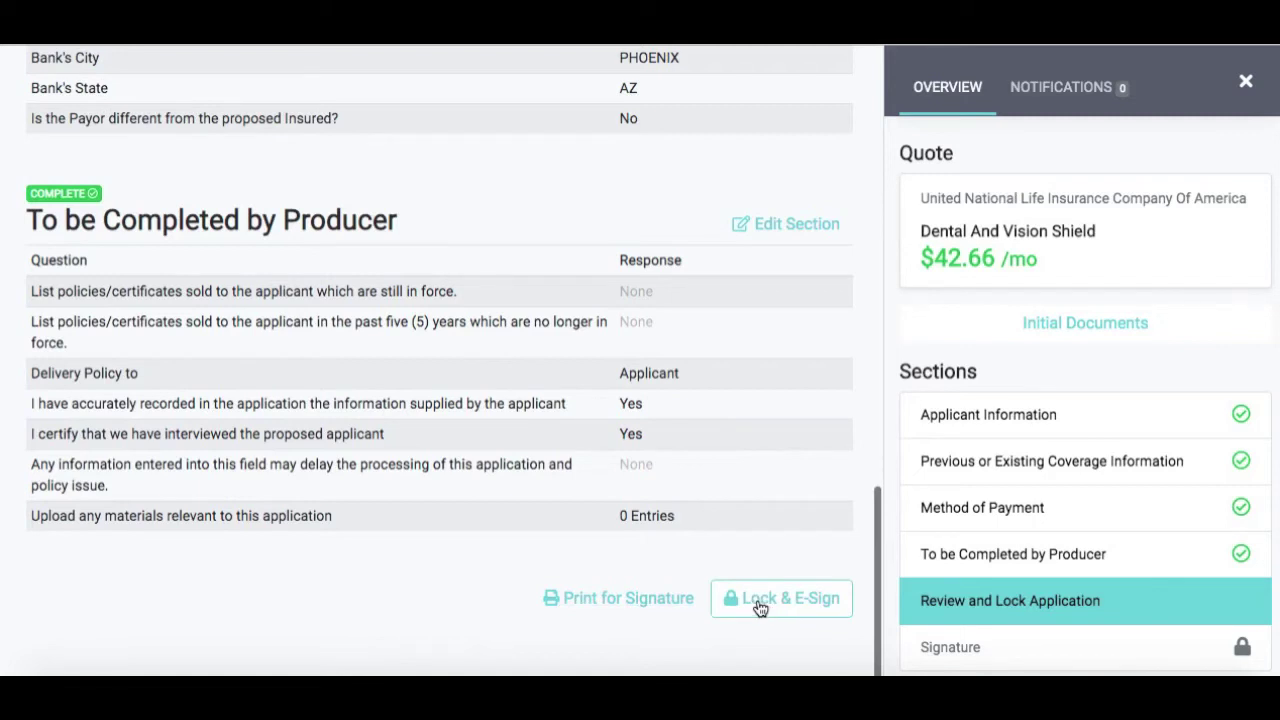
click(760, 608)
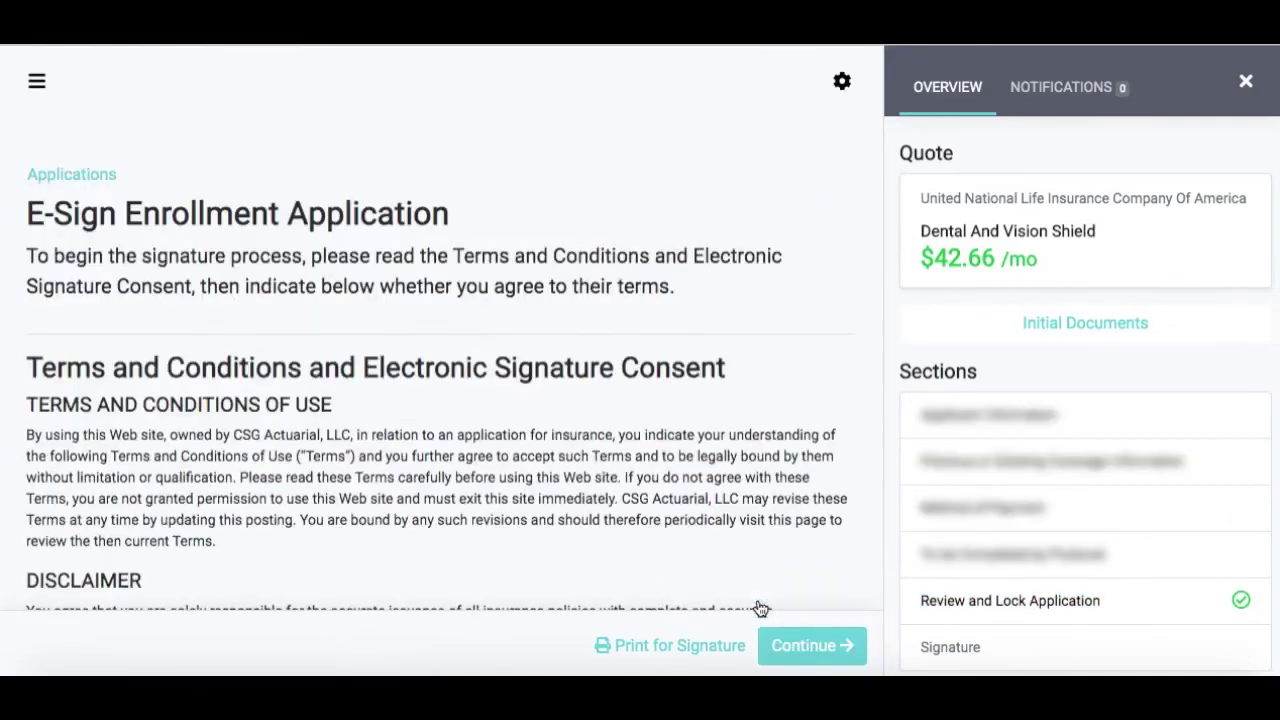
Accept I Agree on the Terms and Conditions e-signature consent and continue
scroll(510, 405, down, 15)
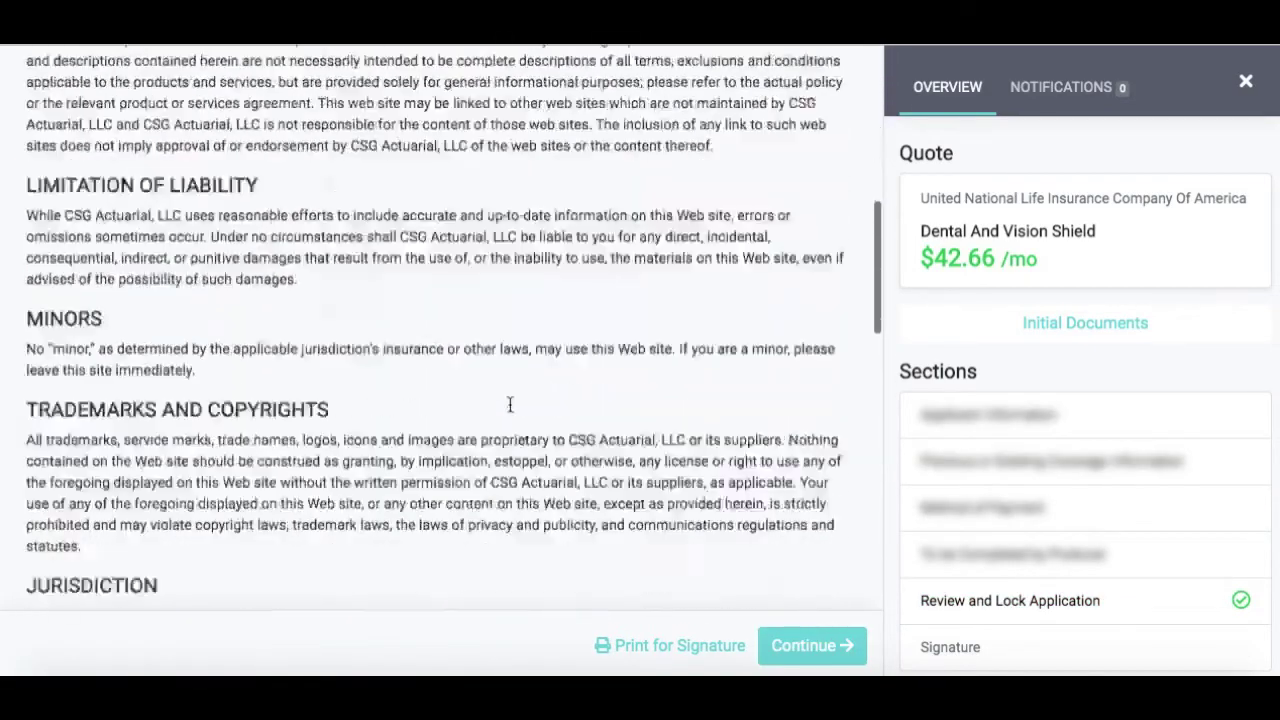
scroll(510, 405, down, 10)
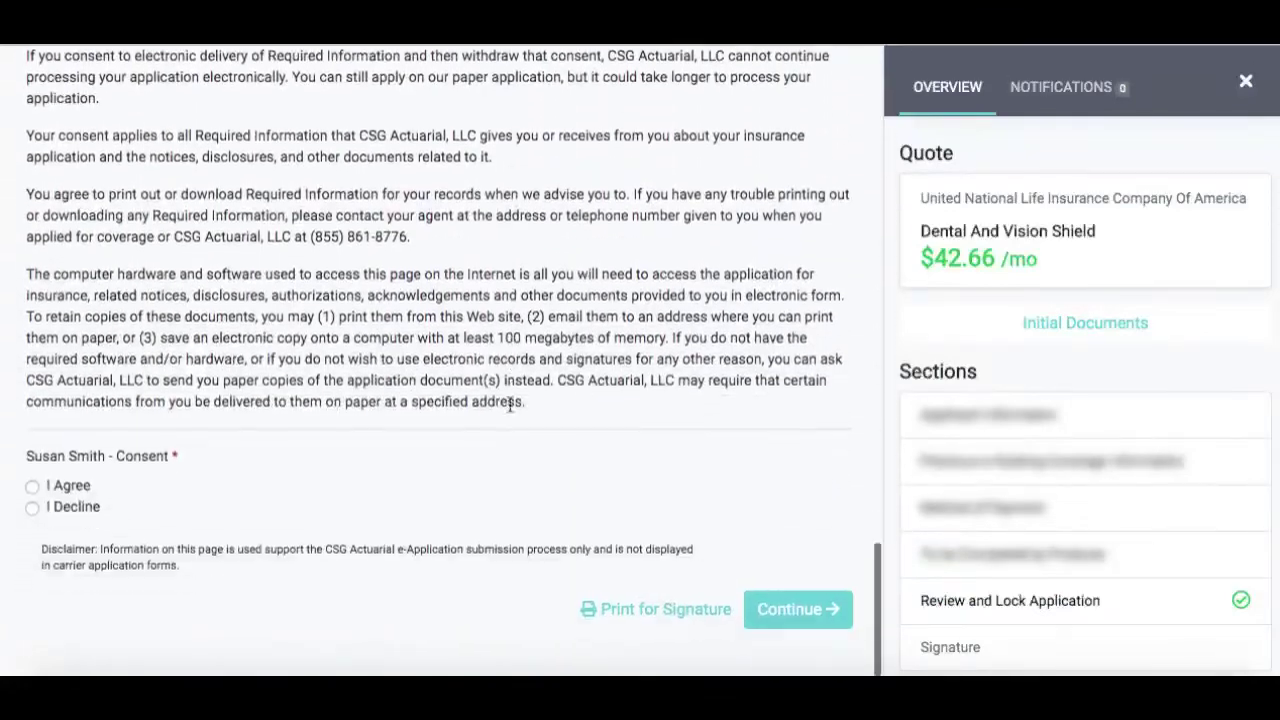
click(84, 477)
click(810, 608)
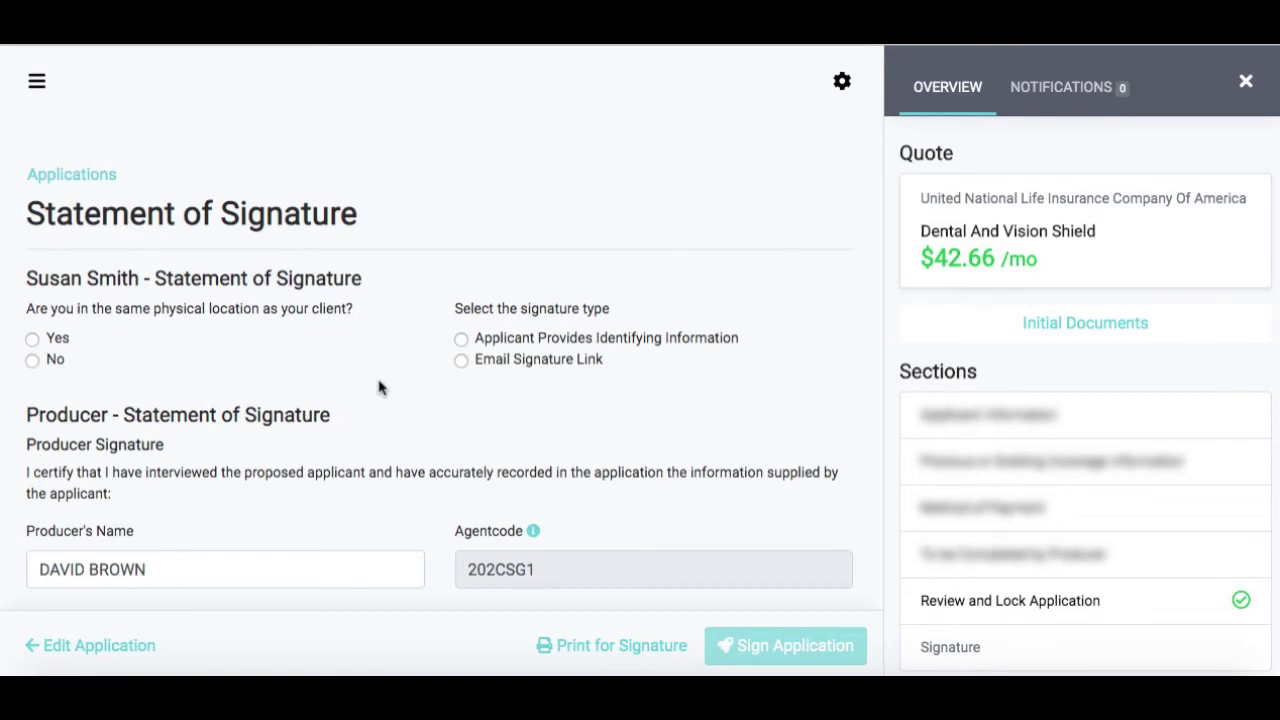
Set same physical location to Yes with Applicant Provides Identifying Information, then go to Mother's Maiden Name
click(54, 343)
click(592, 342)
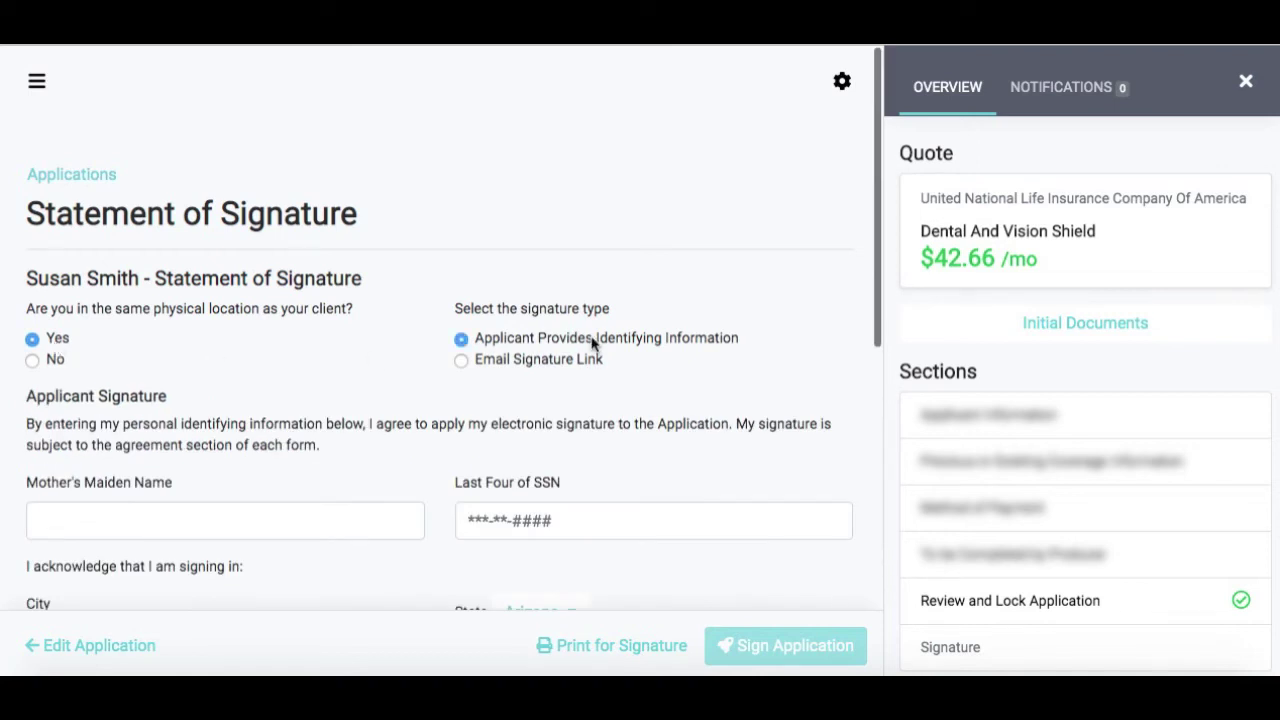
scroll(686, 394, down, 3)
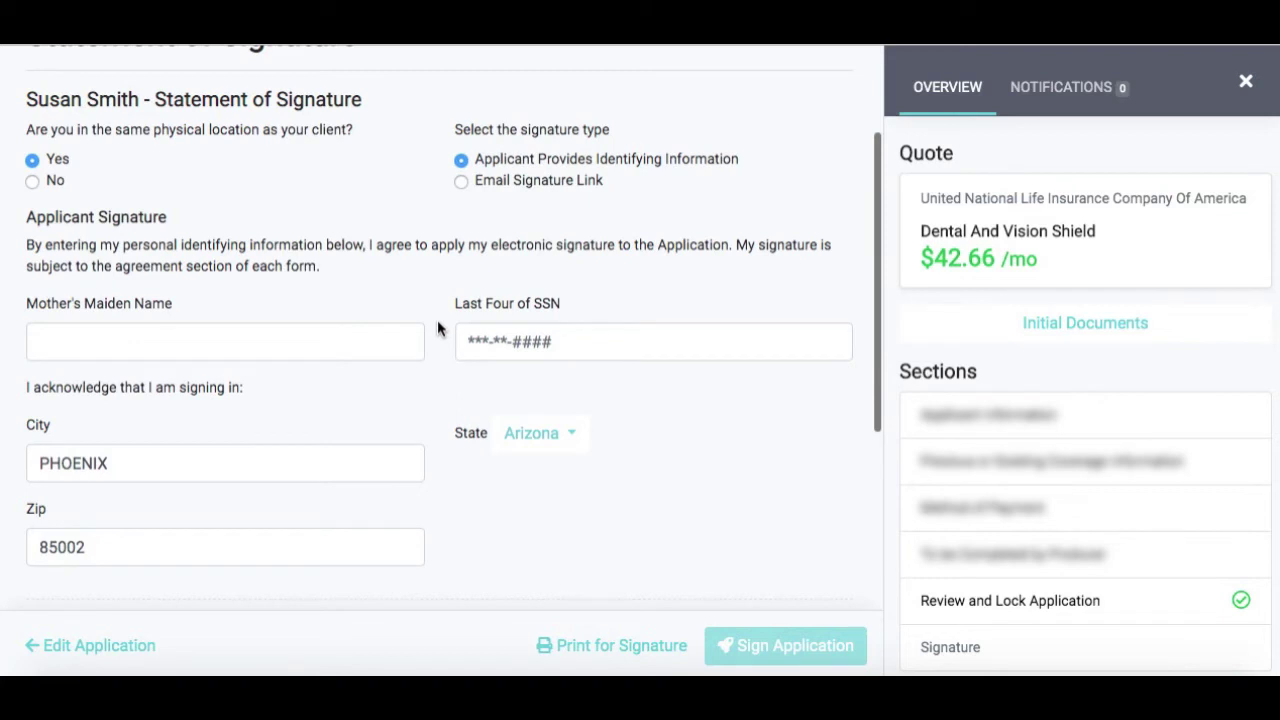
scroll(409, 266, up, 2)
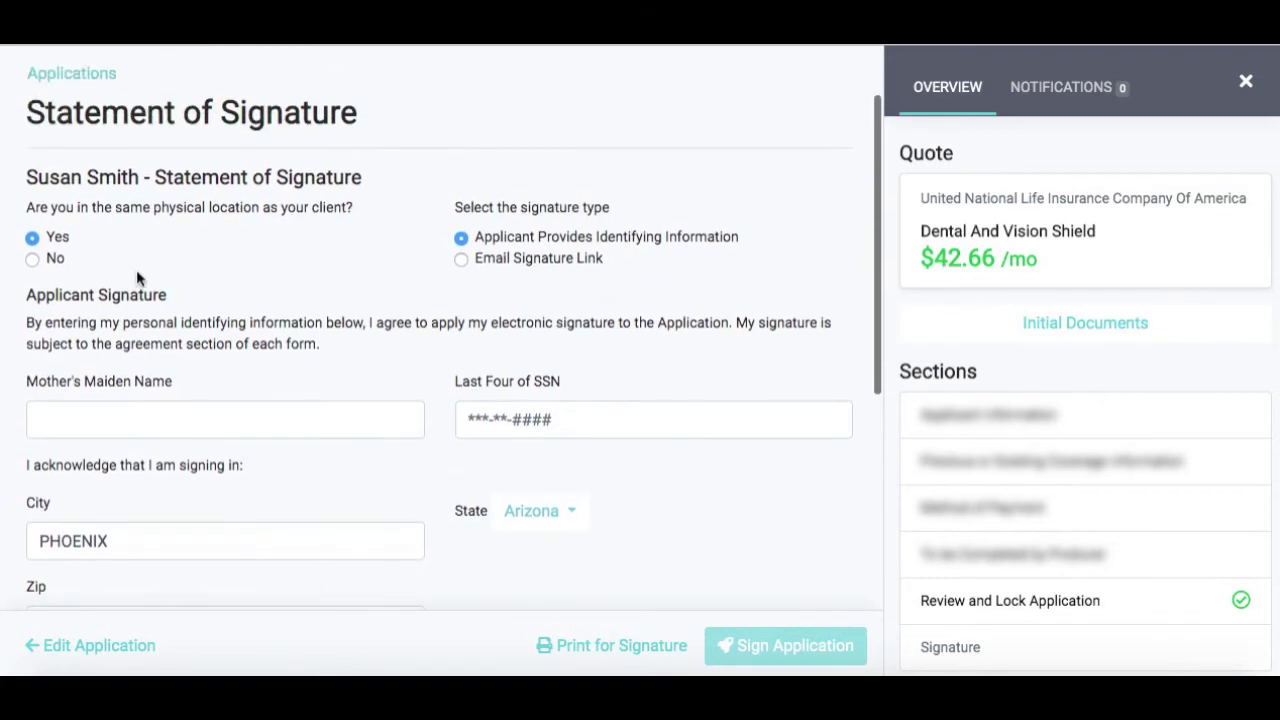
click(55, 259)
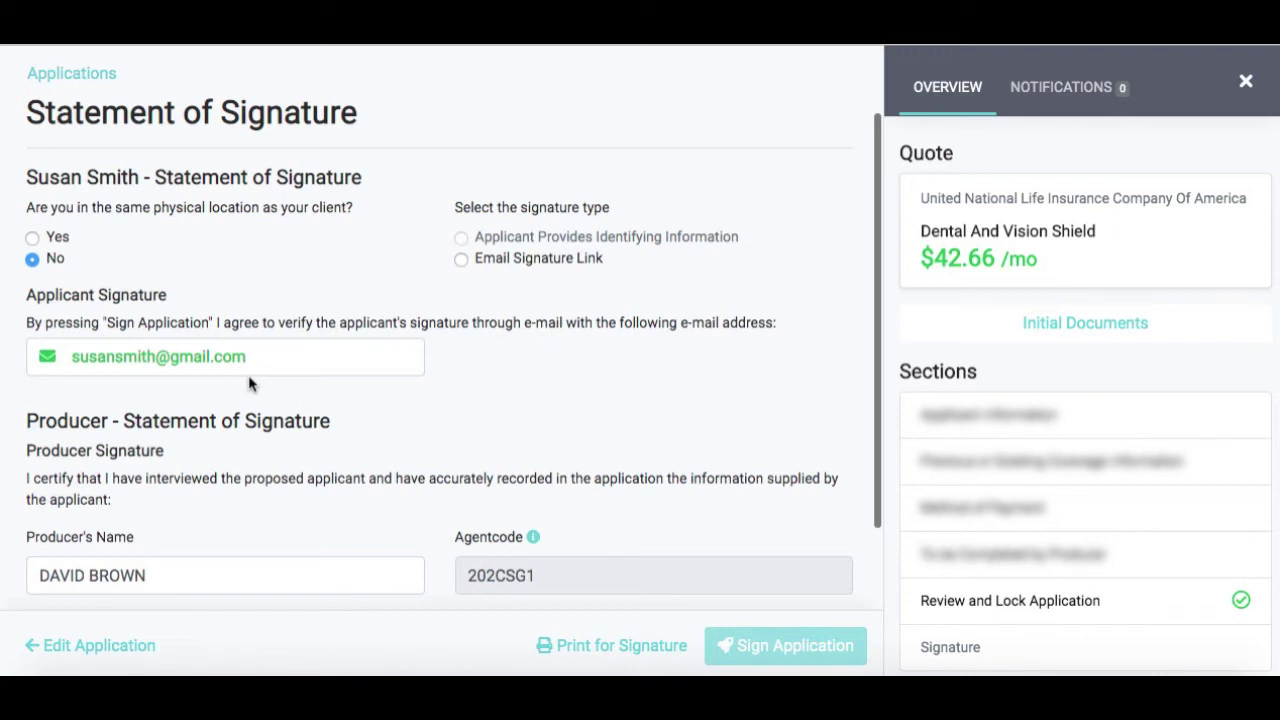
click(48, 237)
click(481, 245)
scroll(360, 334, down, 2)
click(168, 249)
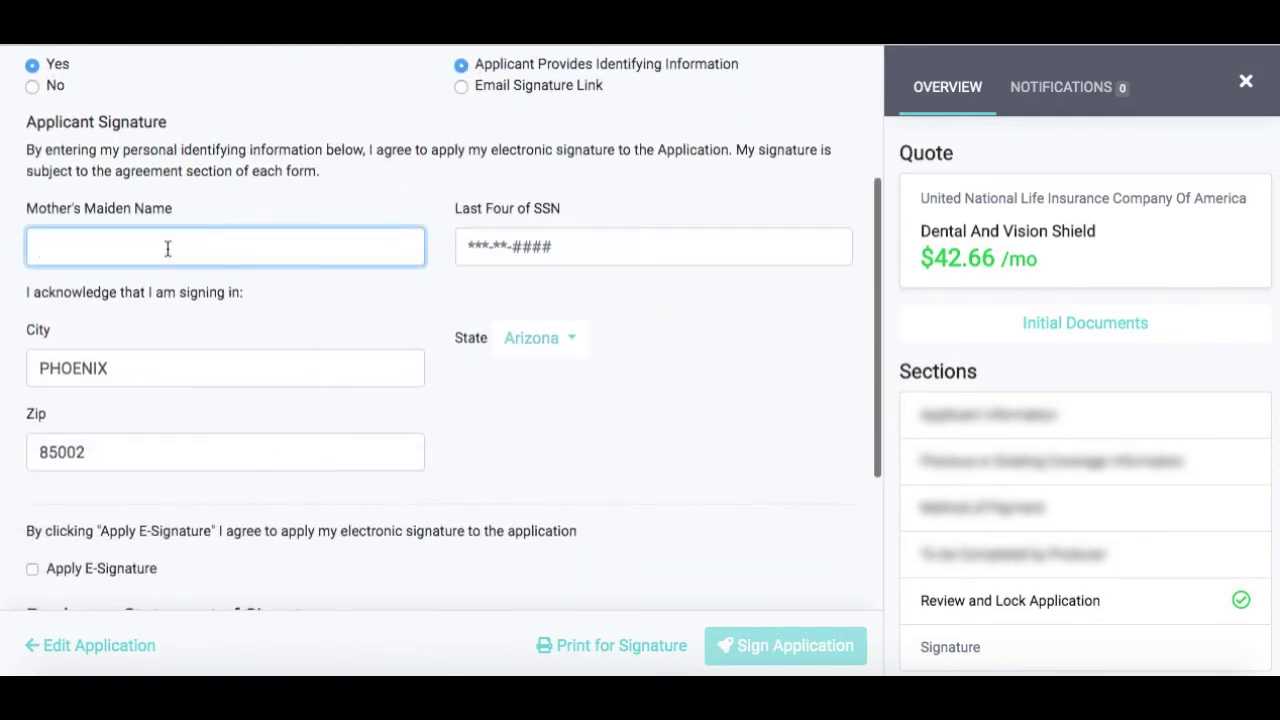
Enter the applicant's mother's maiden name and the last four SSN digits
text(Wilson)
key(Tab)
text(1234)
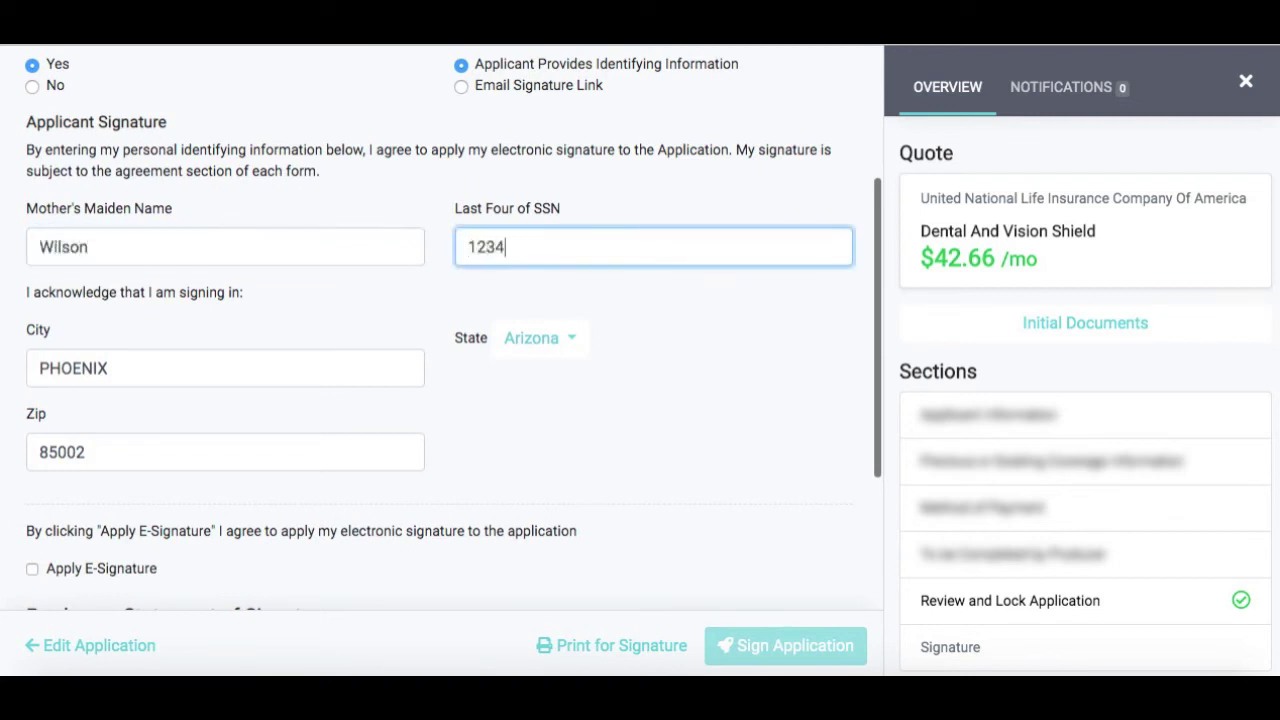
Apply both the applicant and producer e-signatures and sign the application
scroll(434, 412, down, 2)
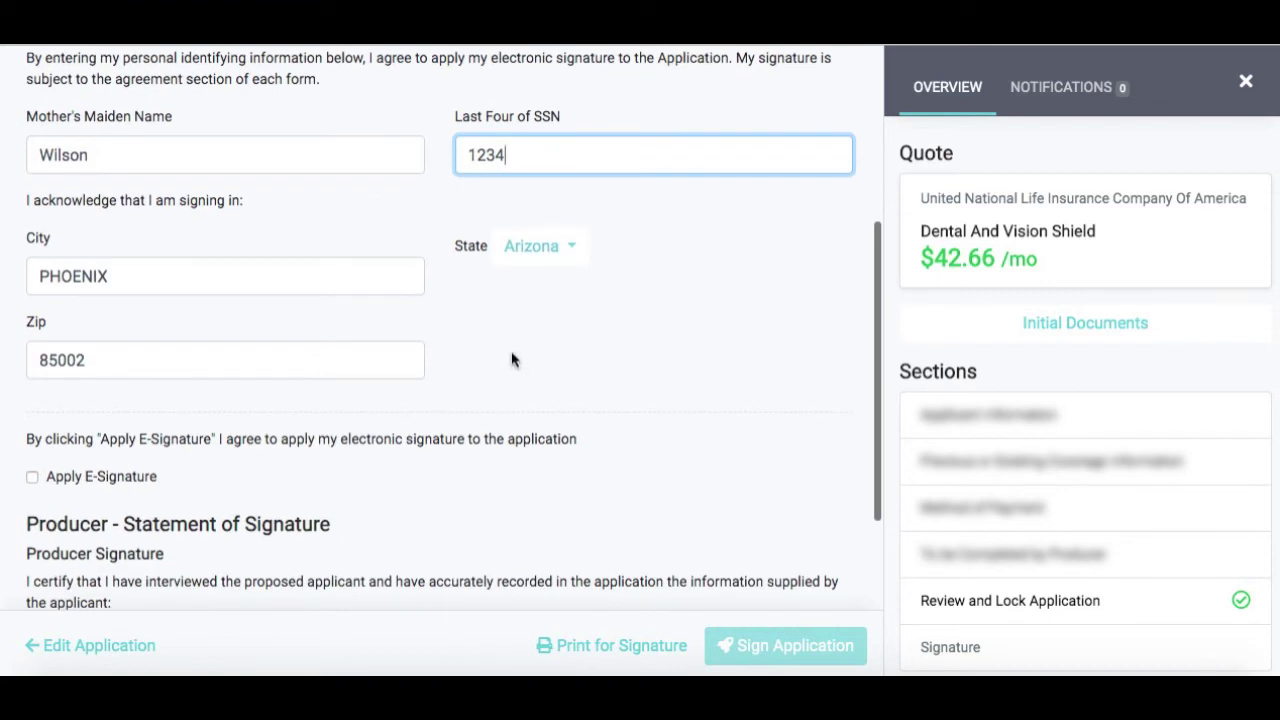
click(88, 481)
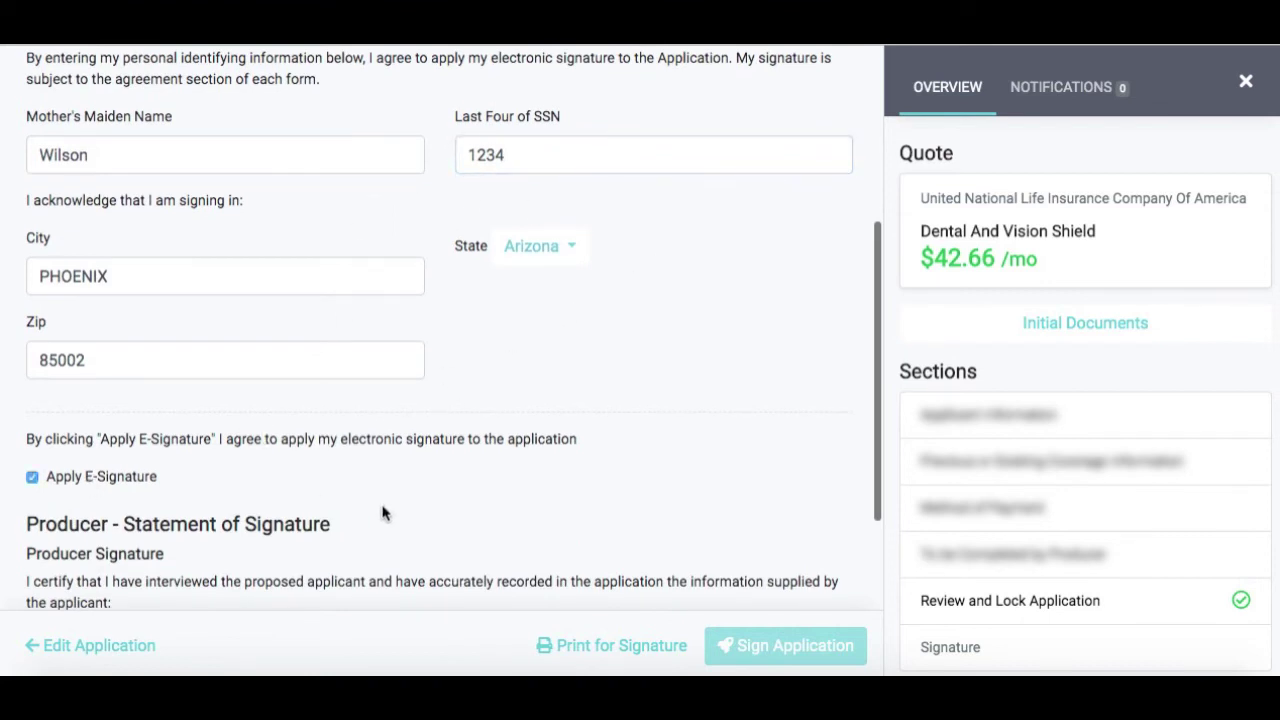
scroll(383, 514, down, 5)
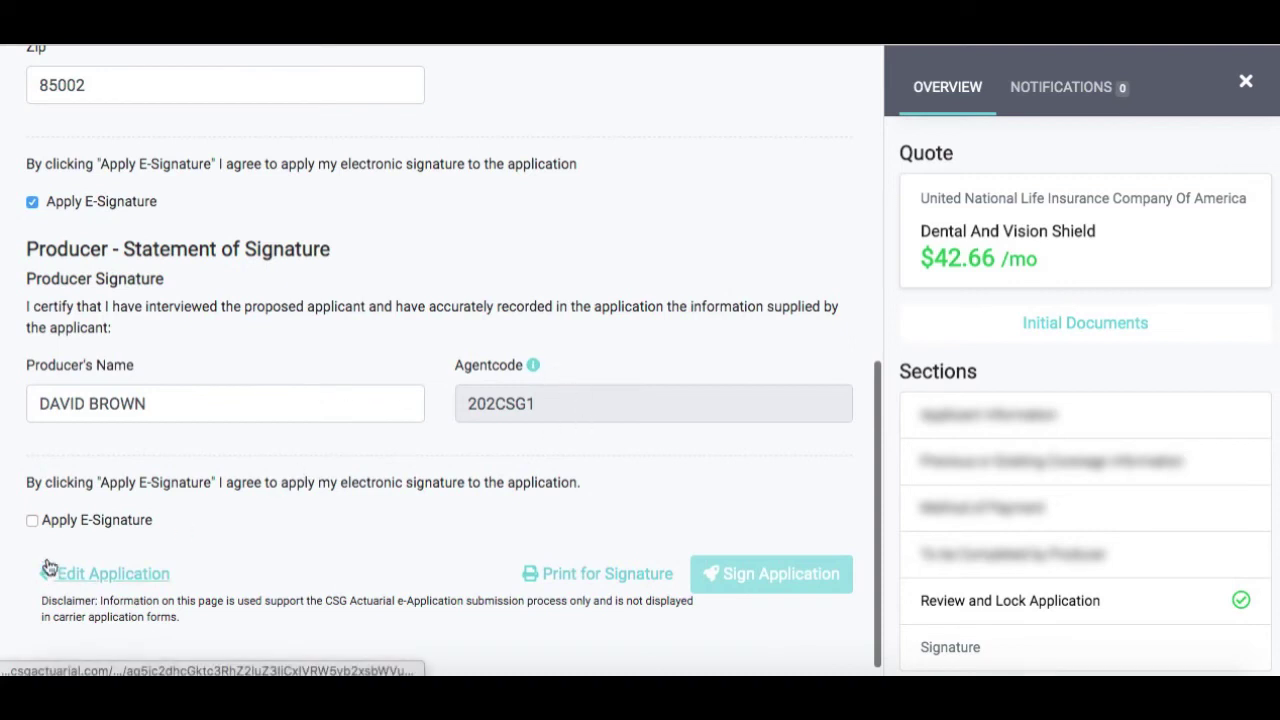
click(33, 521)
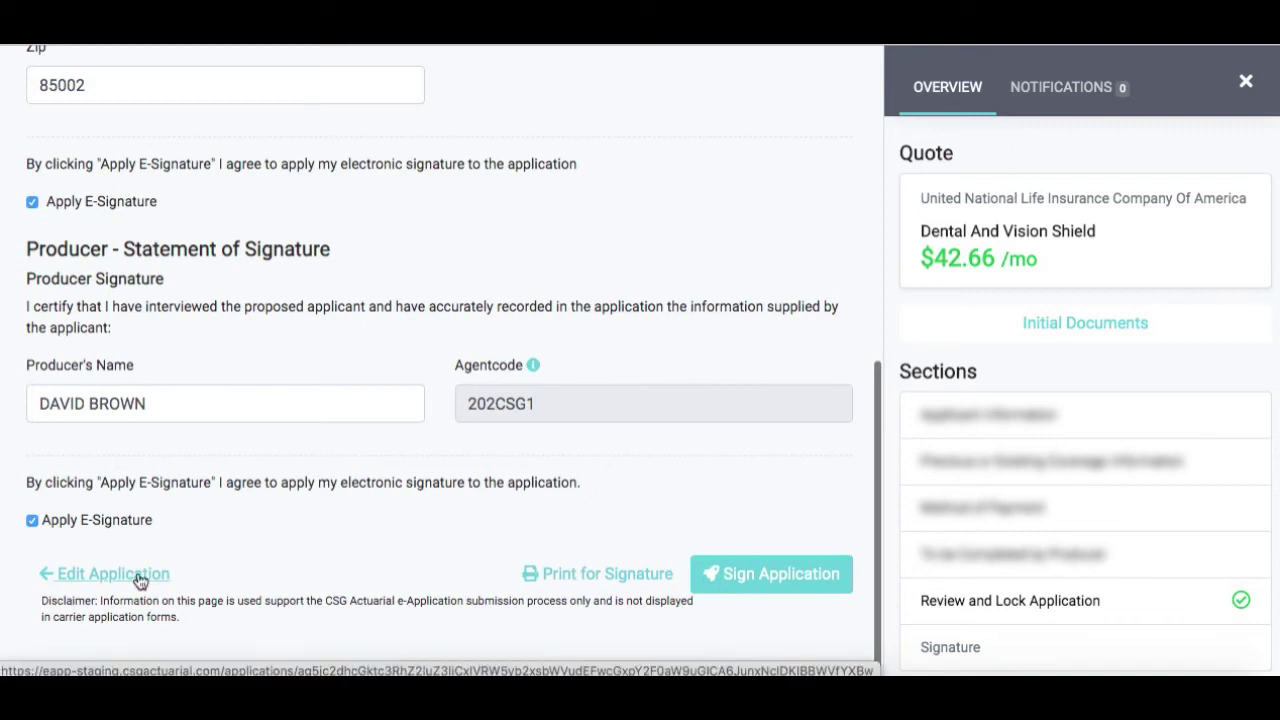
click(807, 578)
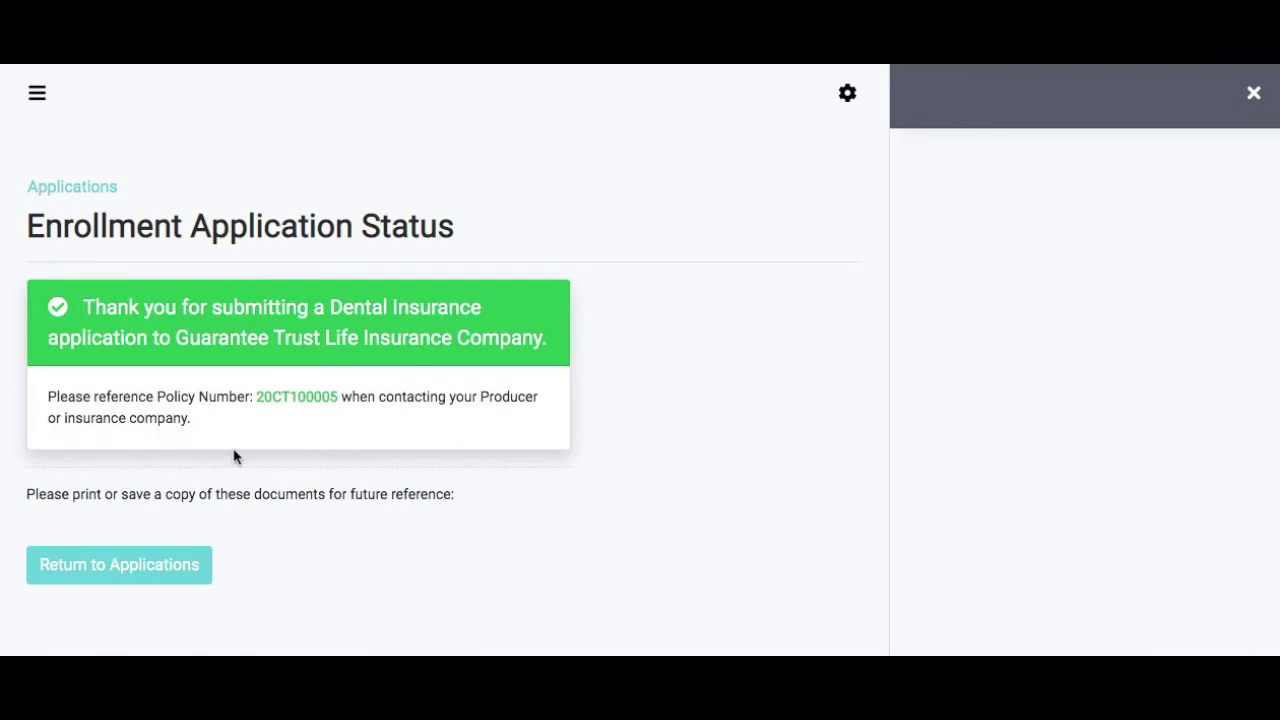
From the Enrollment Application Status confirmation, return to the Applications list
click(105, 560)
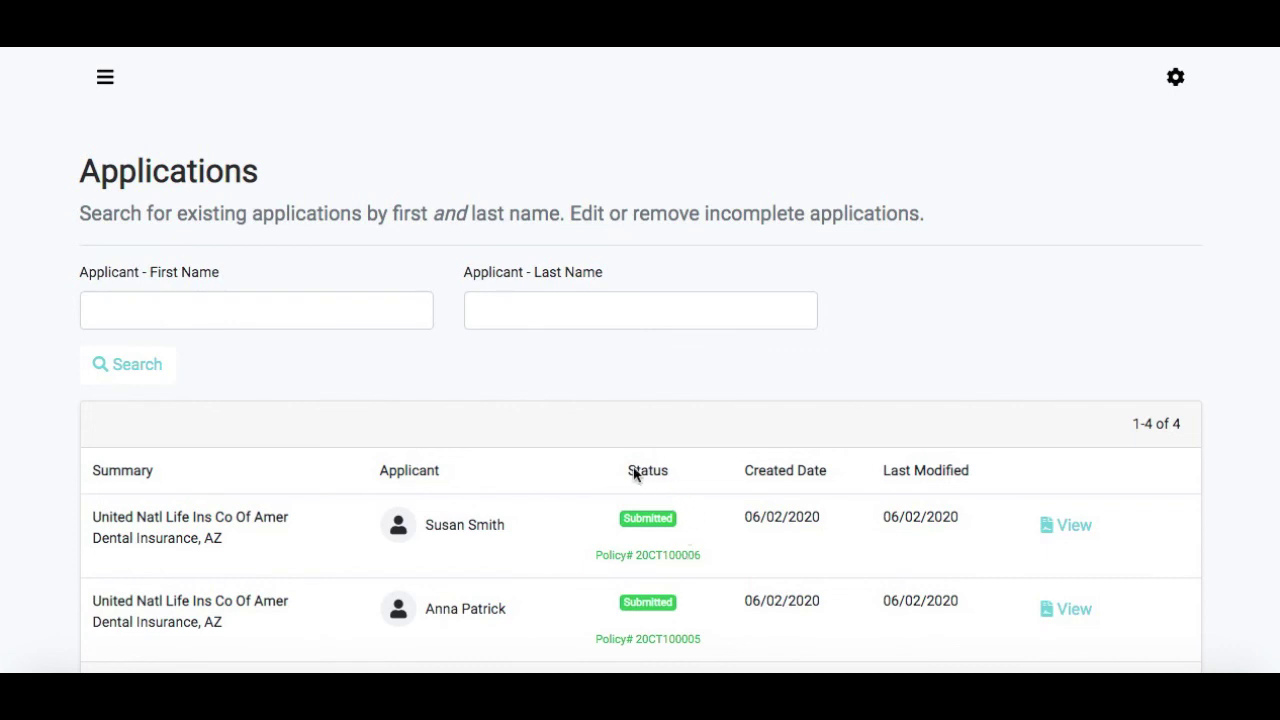
Open the filled PDF of the top Submitted dental application via View
click(1069, 530)
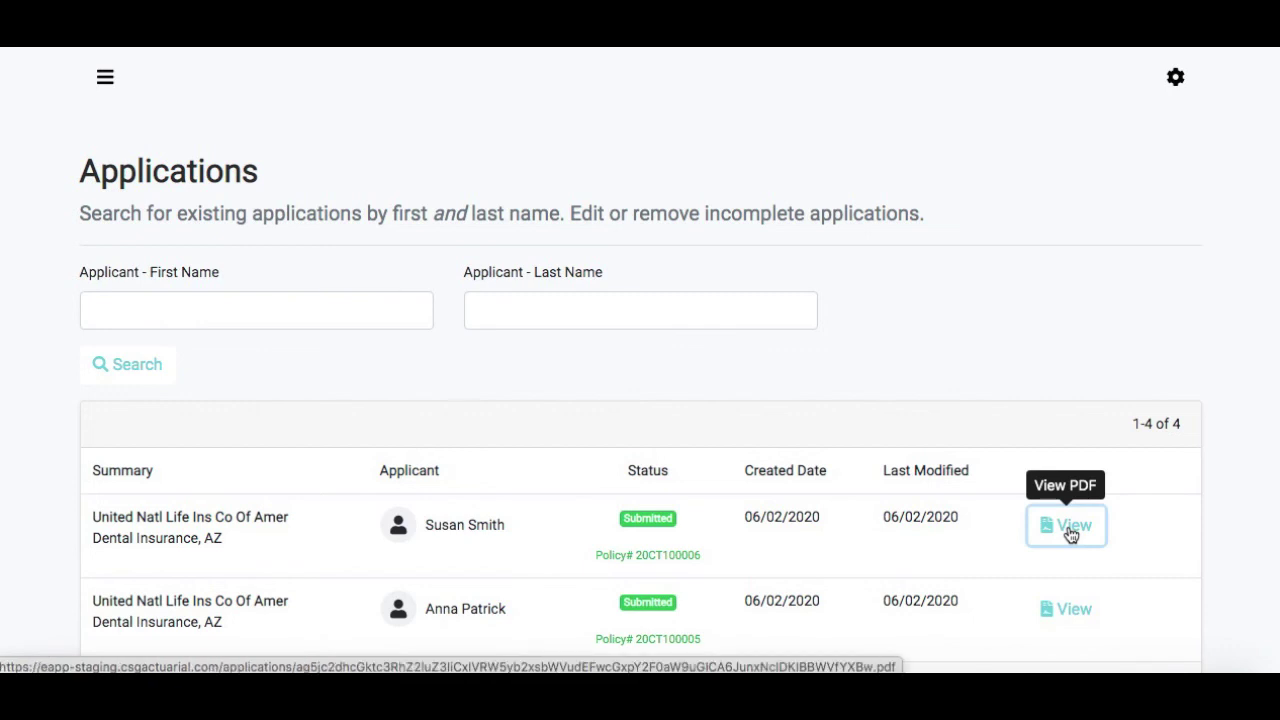
click(1069, 532)
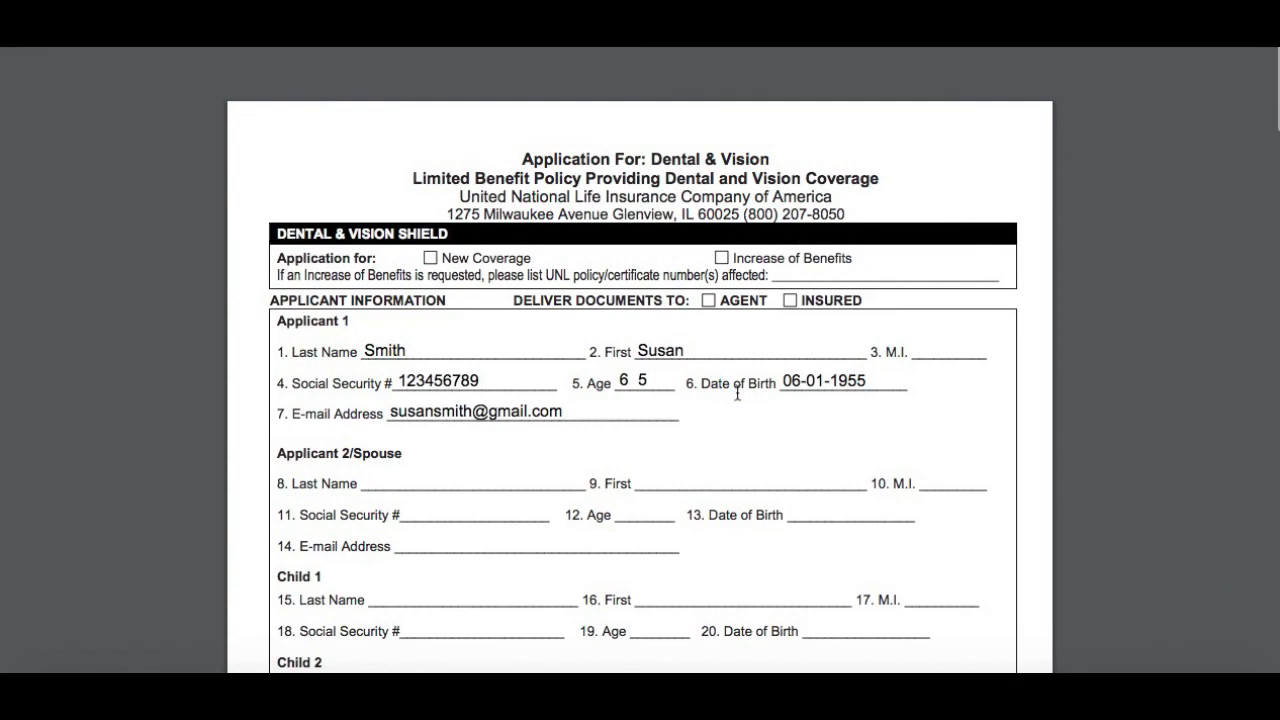
Scroll through the filled Dental & Vision Shield application PDF to review the applicant's details
scroll(737, 393, down, 2)
scroll(737, 393, down, 6)
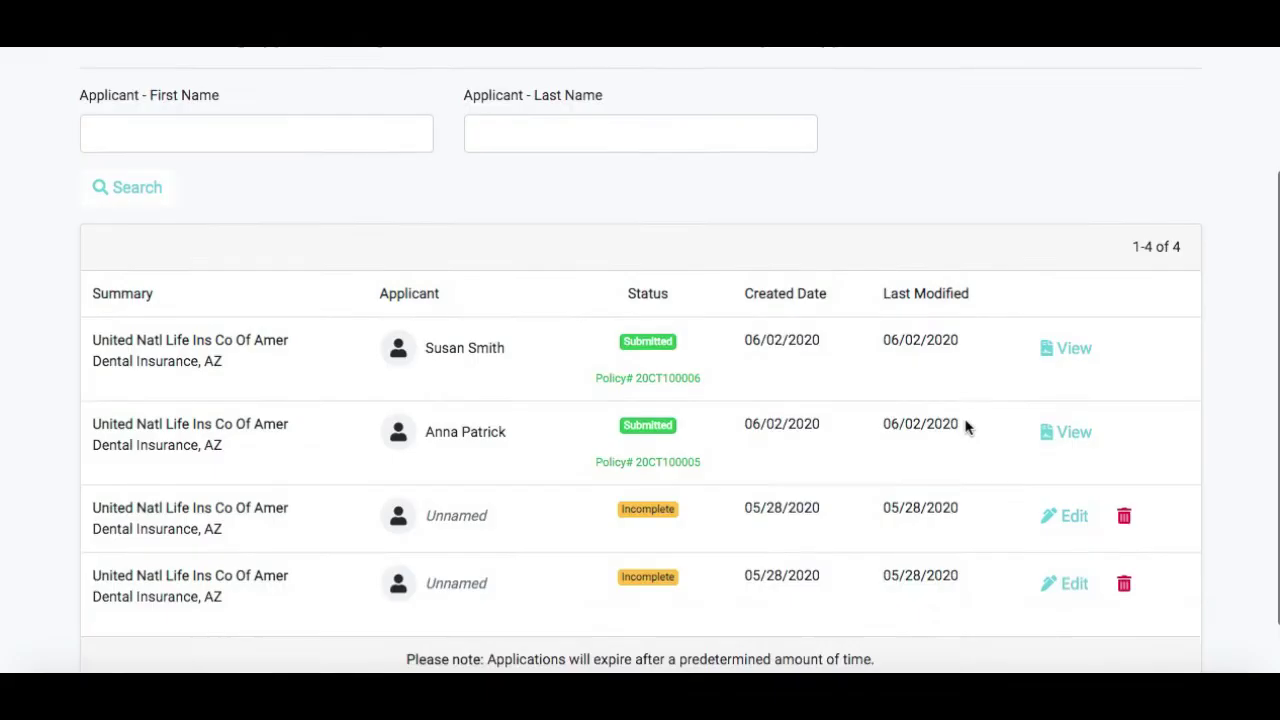
scroll(966, 421, up, 3)
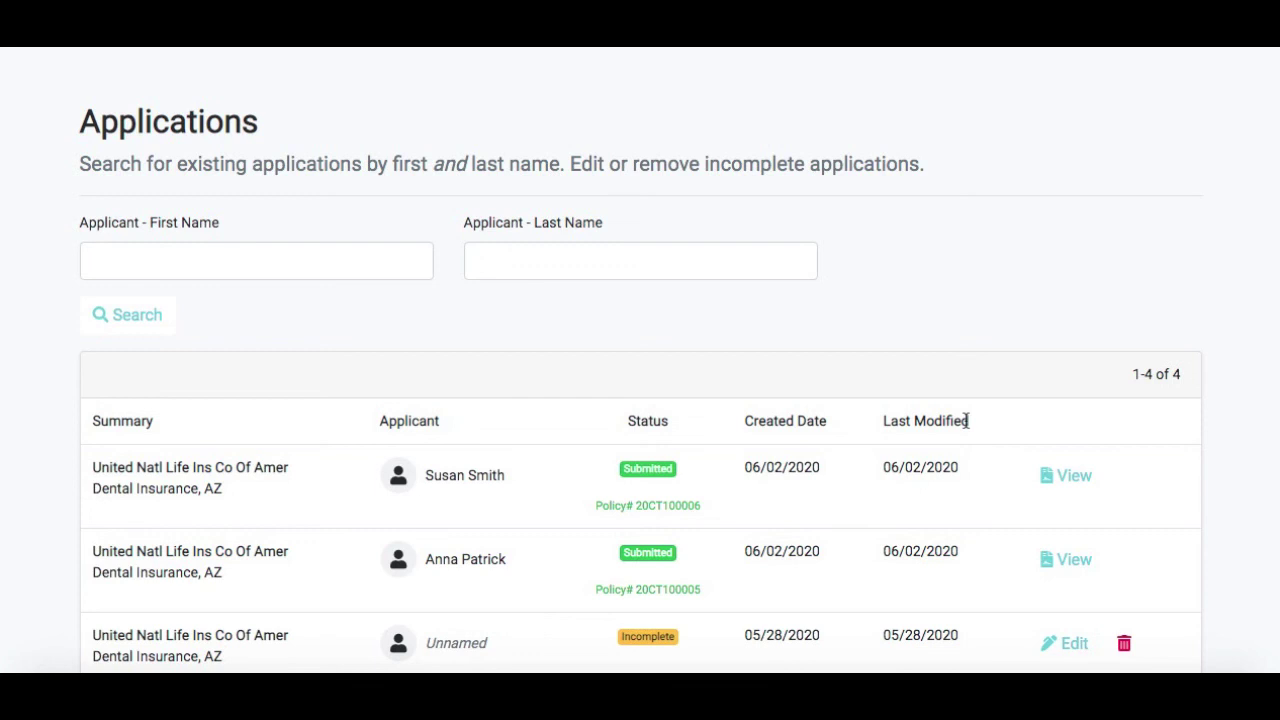
scroll(874, 449, down, 3)
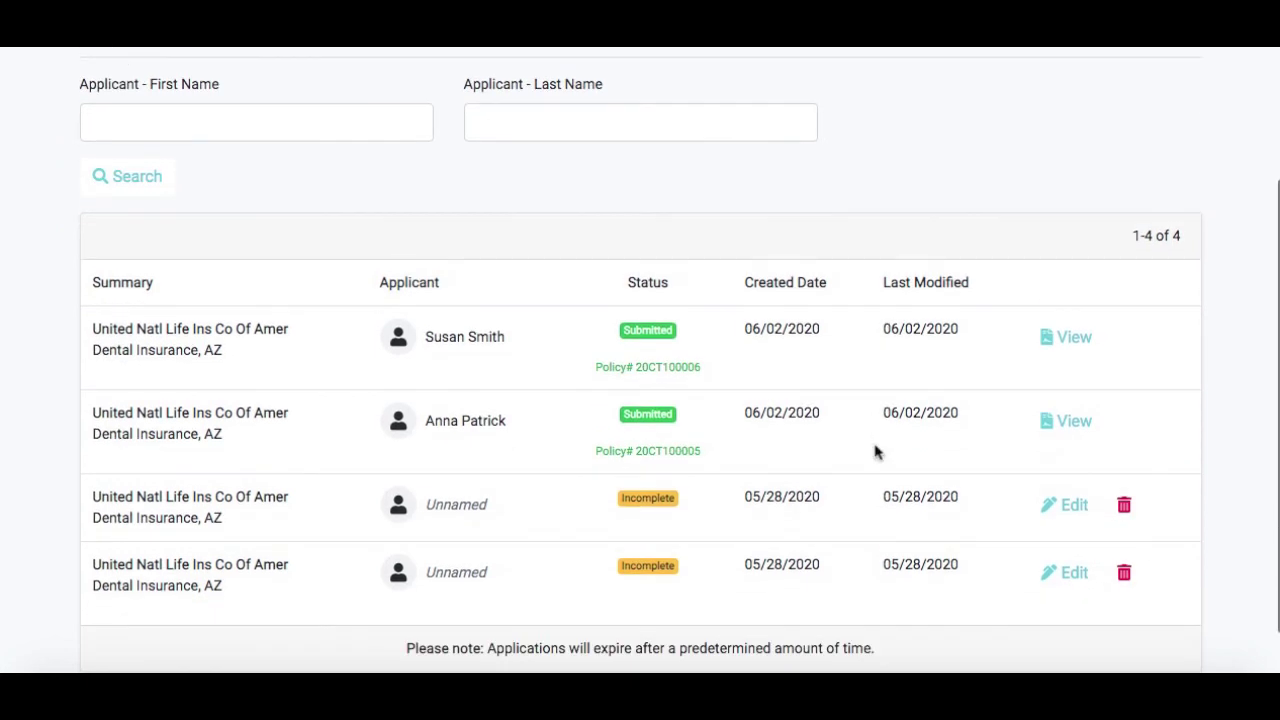